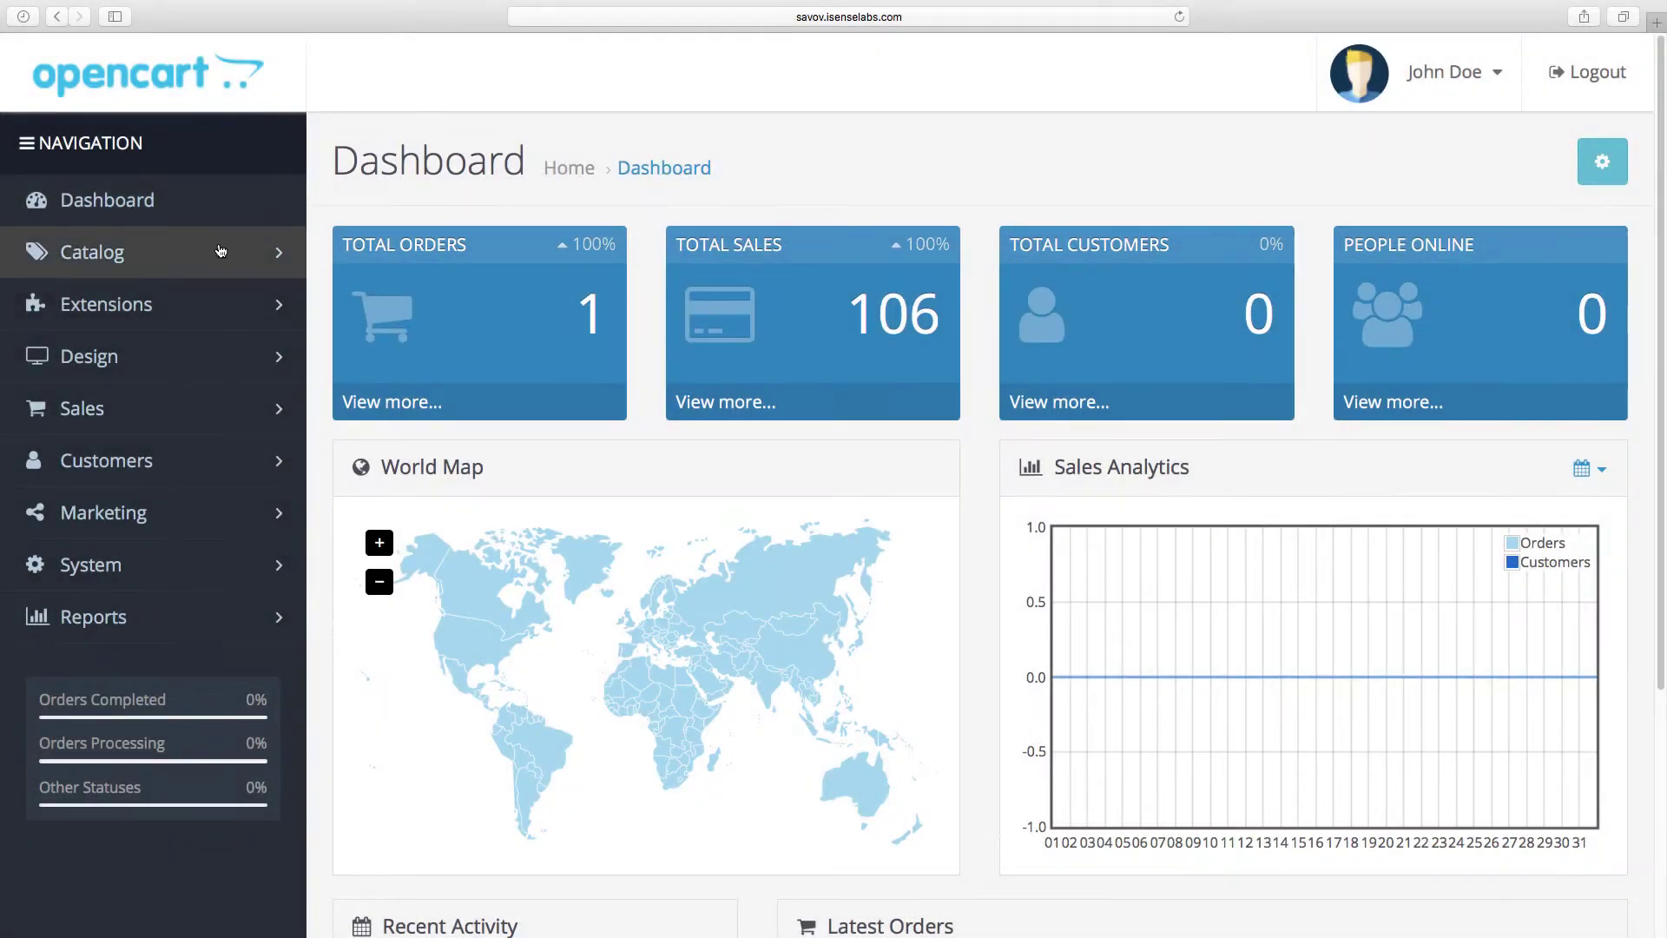
# - Go to Catalog > Downloads, where no downloads exist yet
pyautogui.click(220, 251)
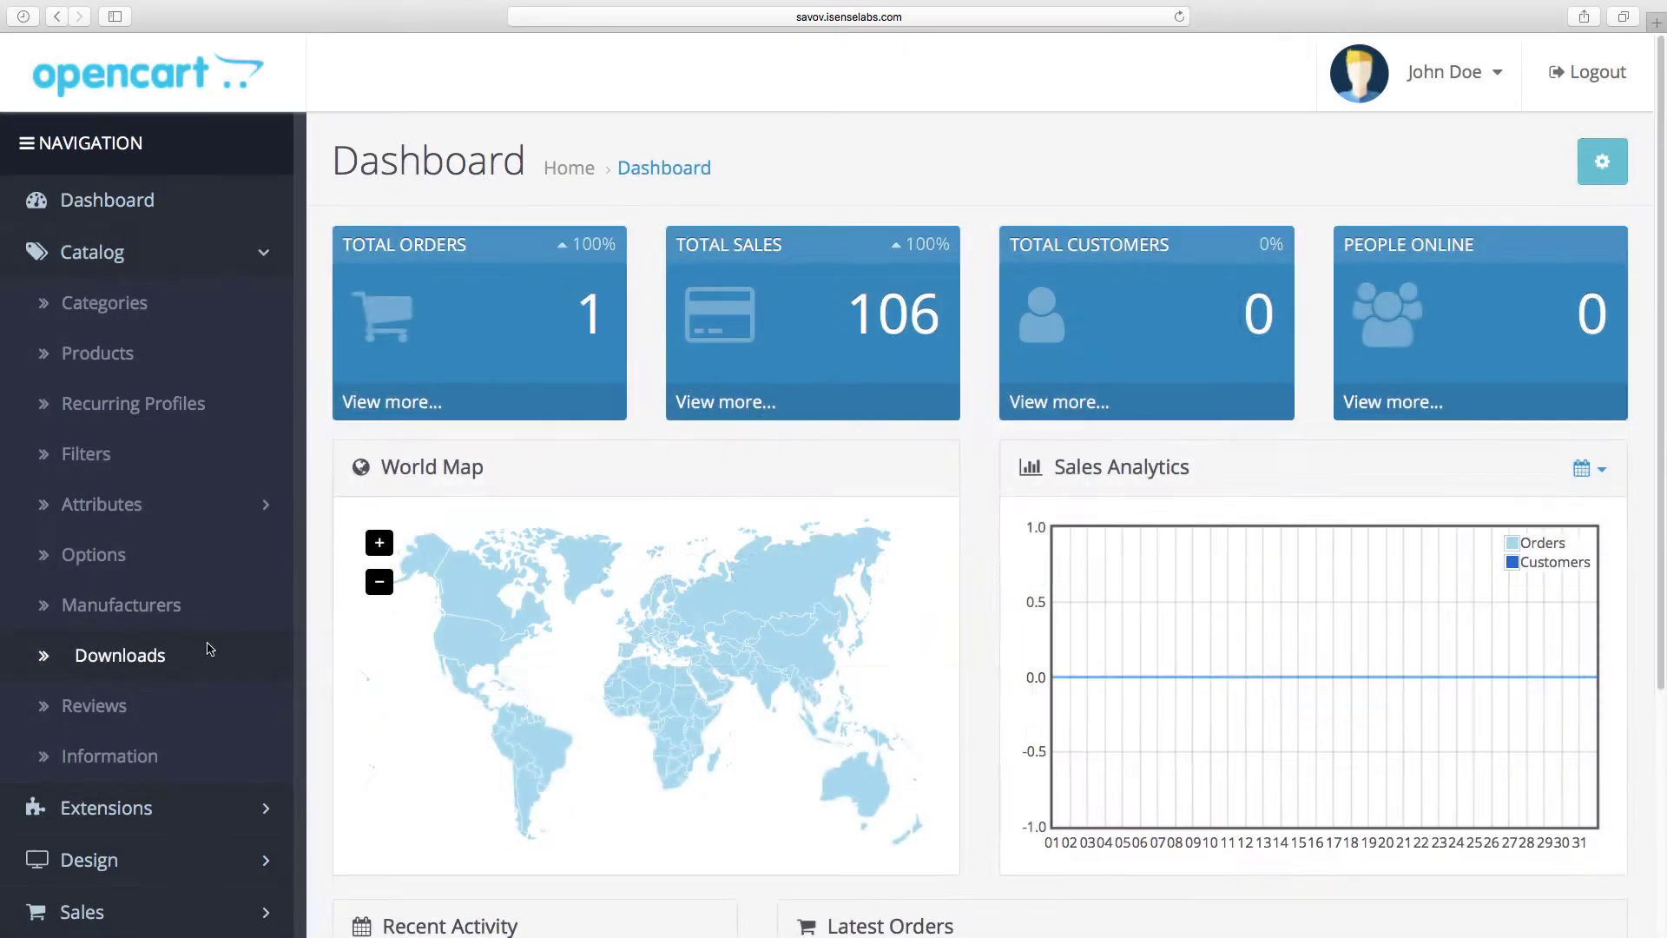
pyautogui.click(208, 652)
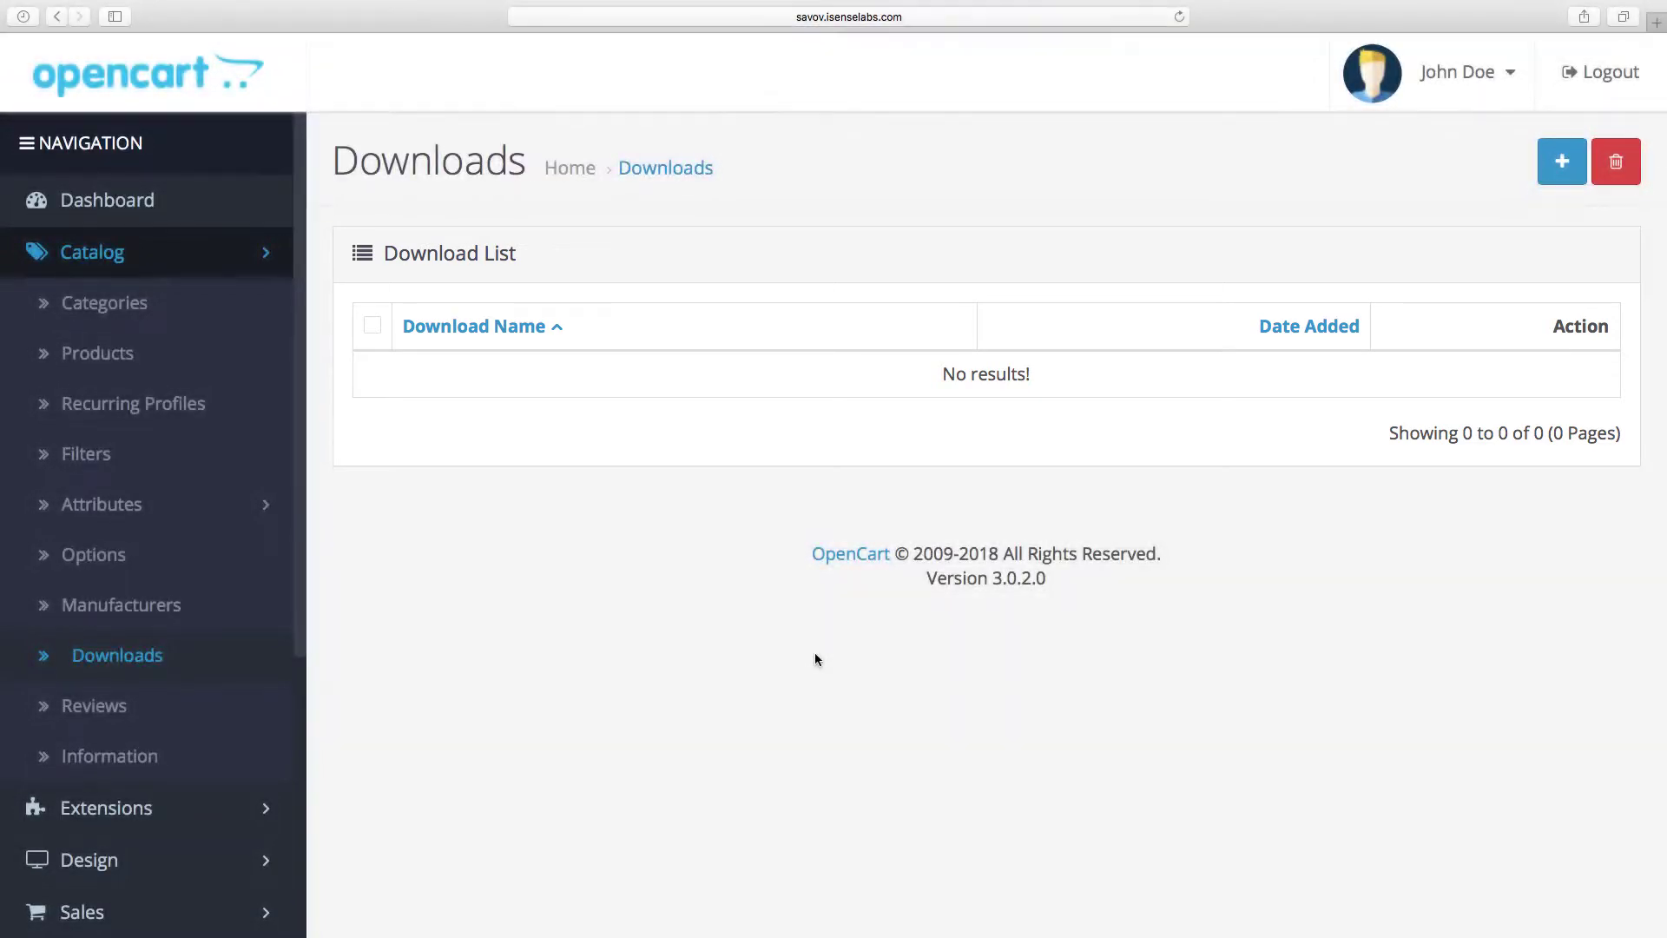
# - Add a new download named iPhone with iphone.jpg uploaded as its file
pyautogui.click(1563, 165)
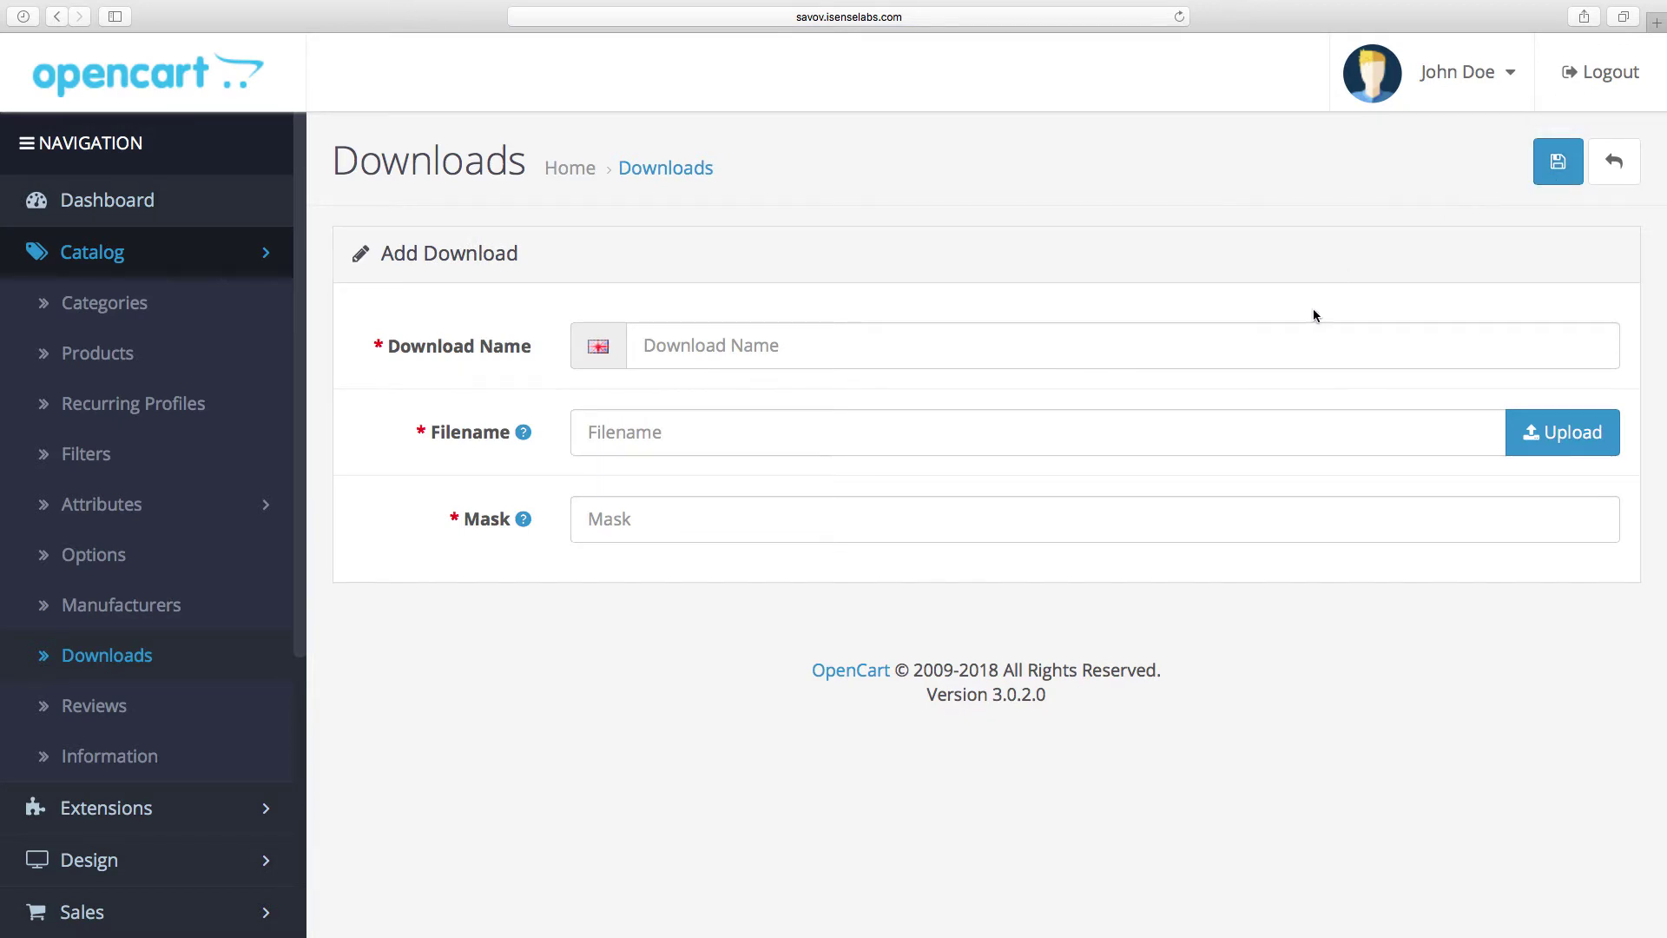
pyautogui.click(1301, 339)
pyautogui.write('iPhone')
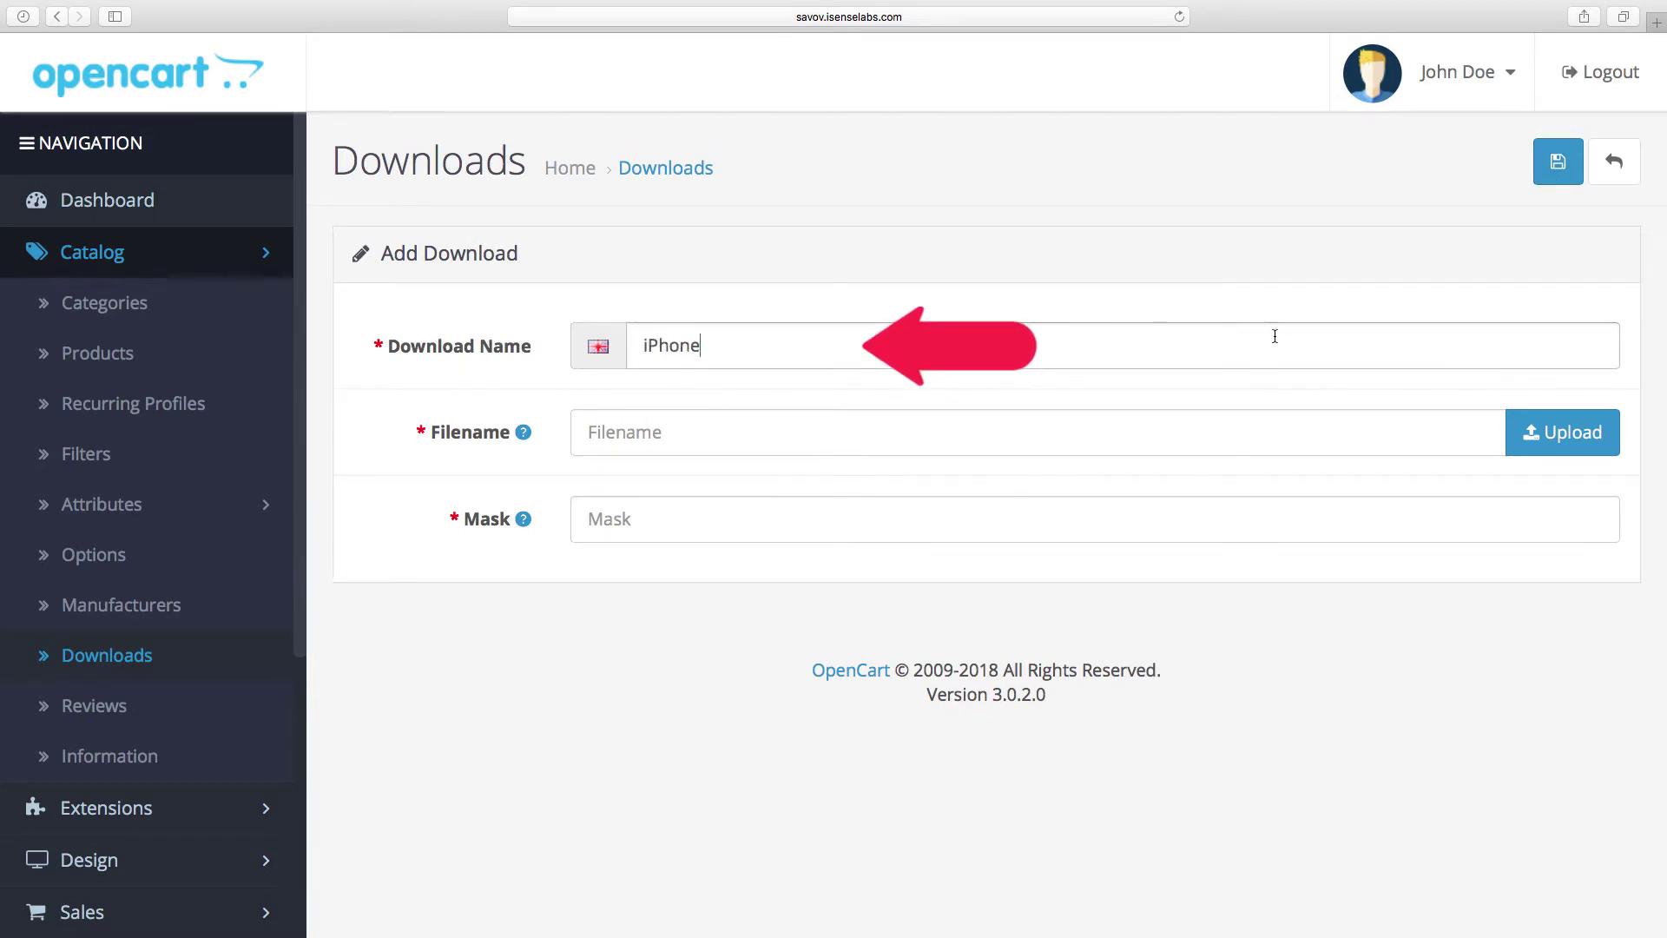
pyautogui.click(872, 441)
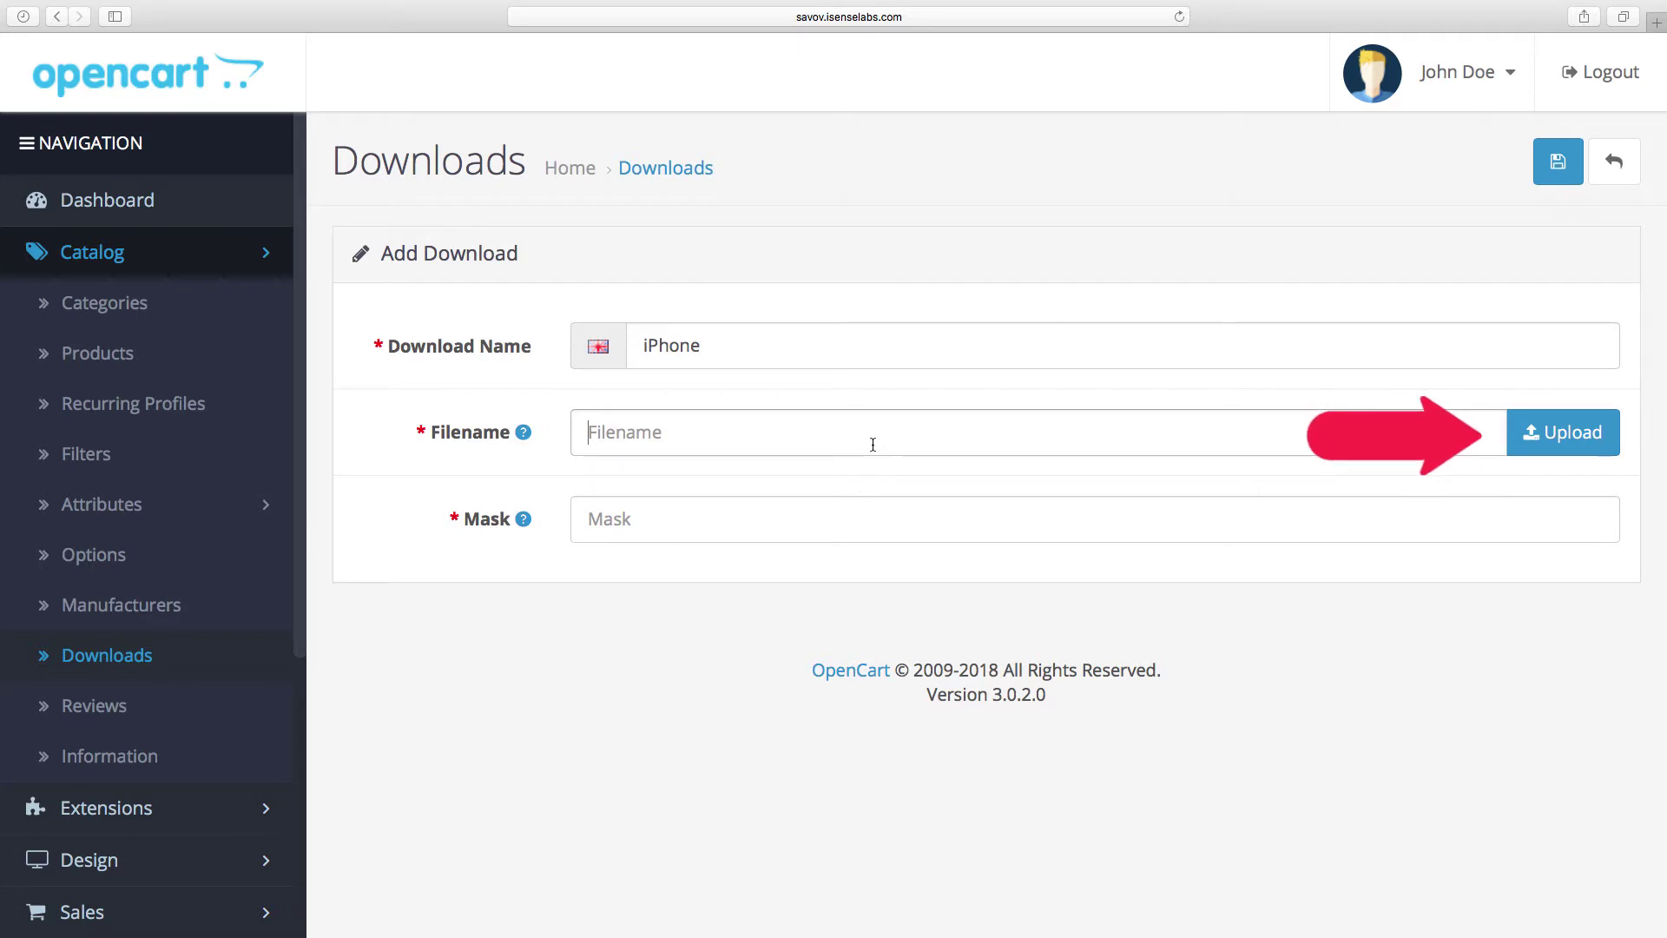
pyautogui.click(1574, 455)
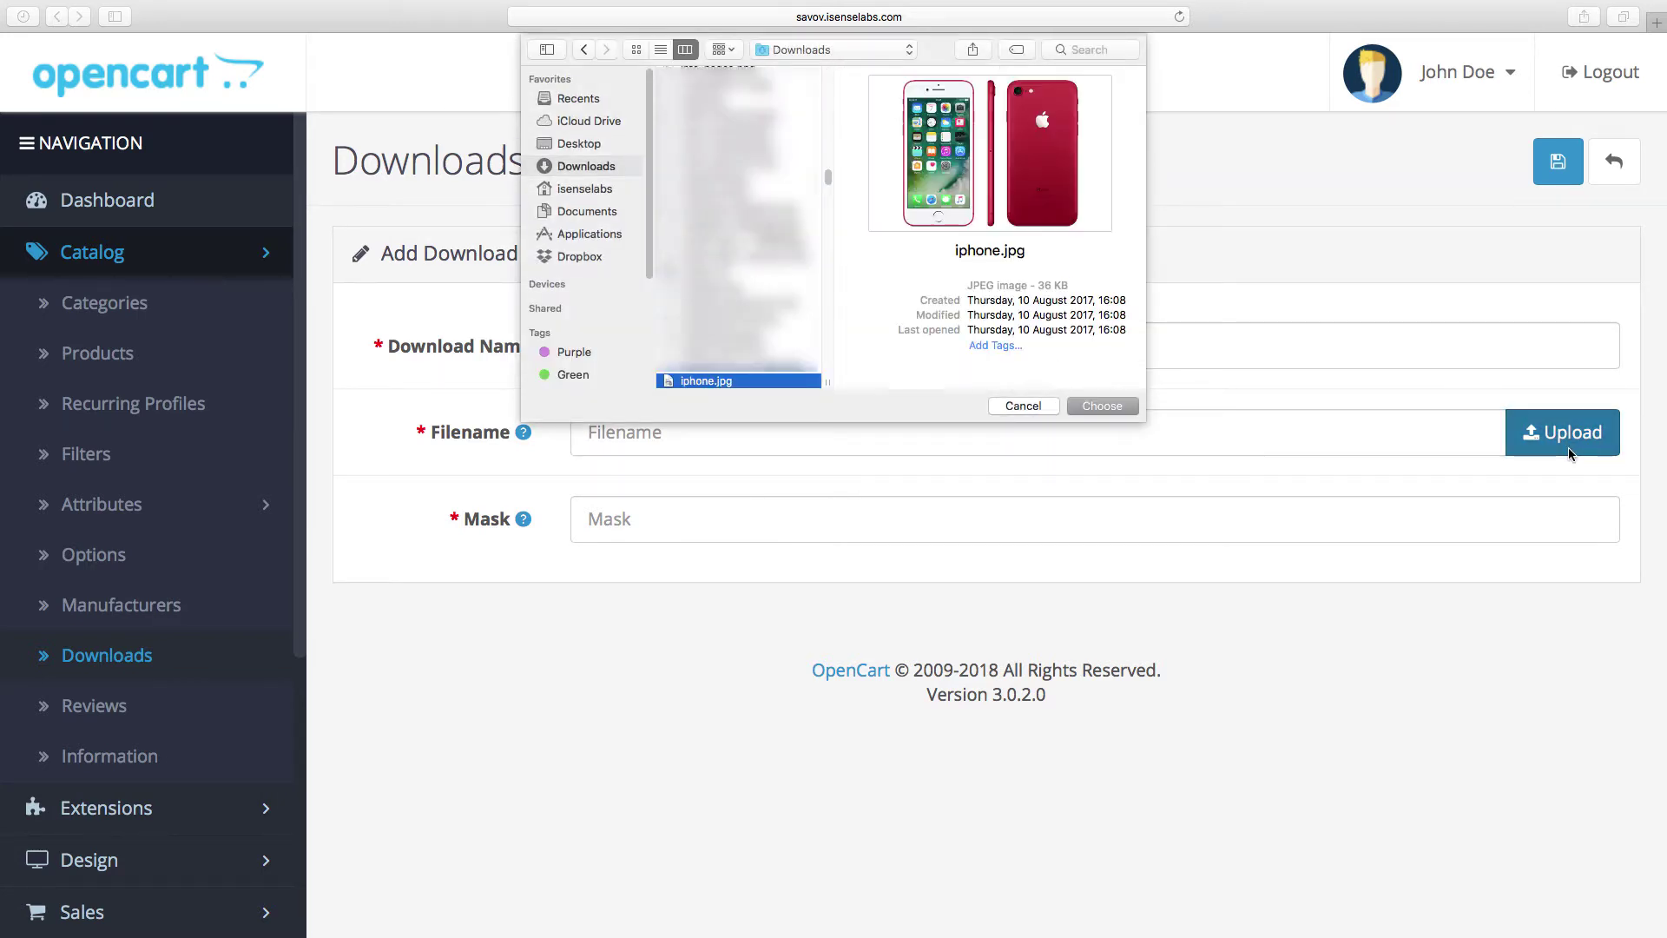
pyautogui.click(1125, 409)
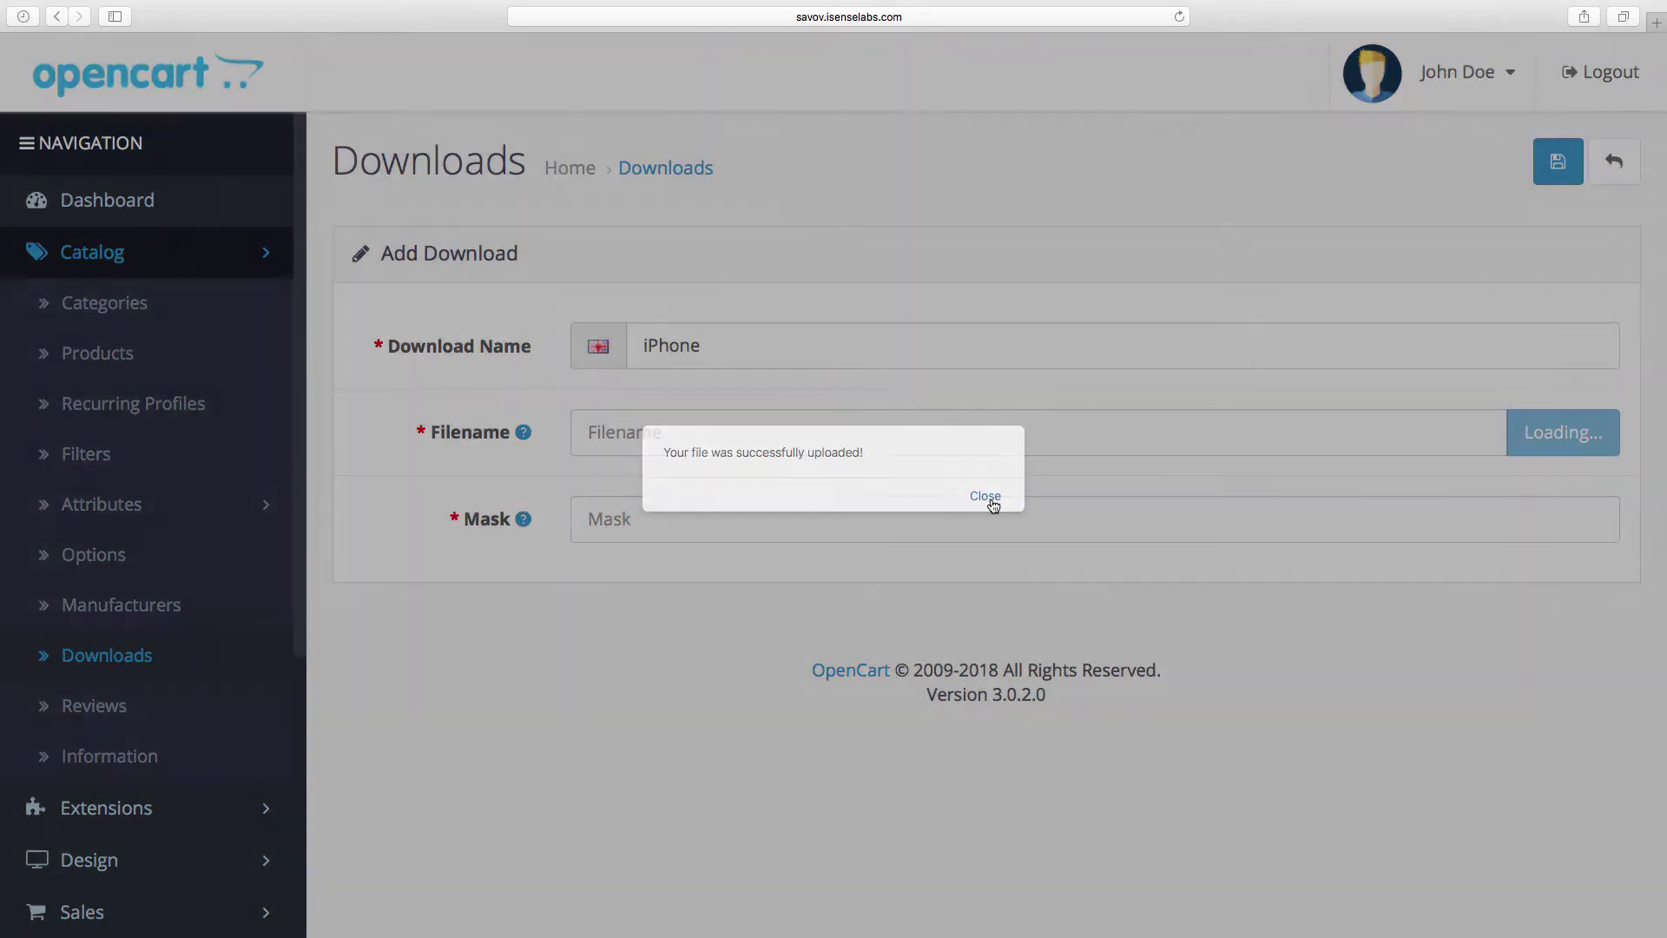
pyautogui.click(987, 497)
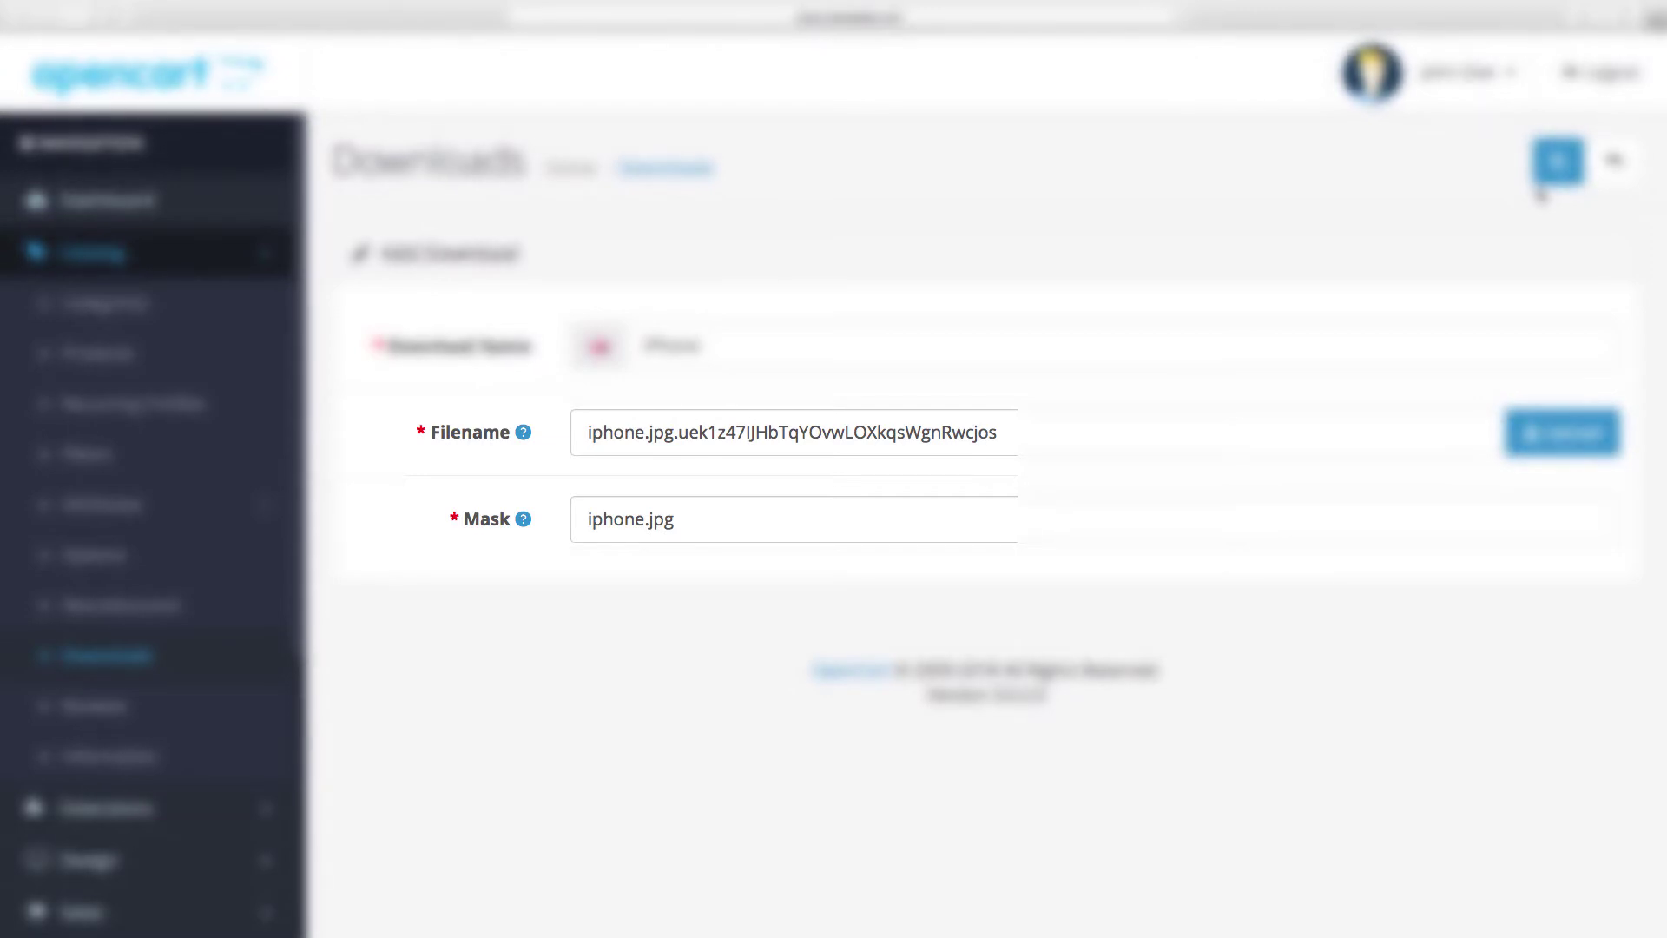
# - Save the iPhone download and start a new product from the Products list
pyautogui.click(1547, 184)
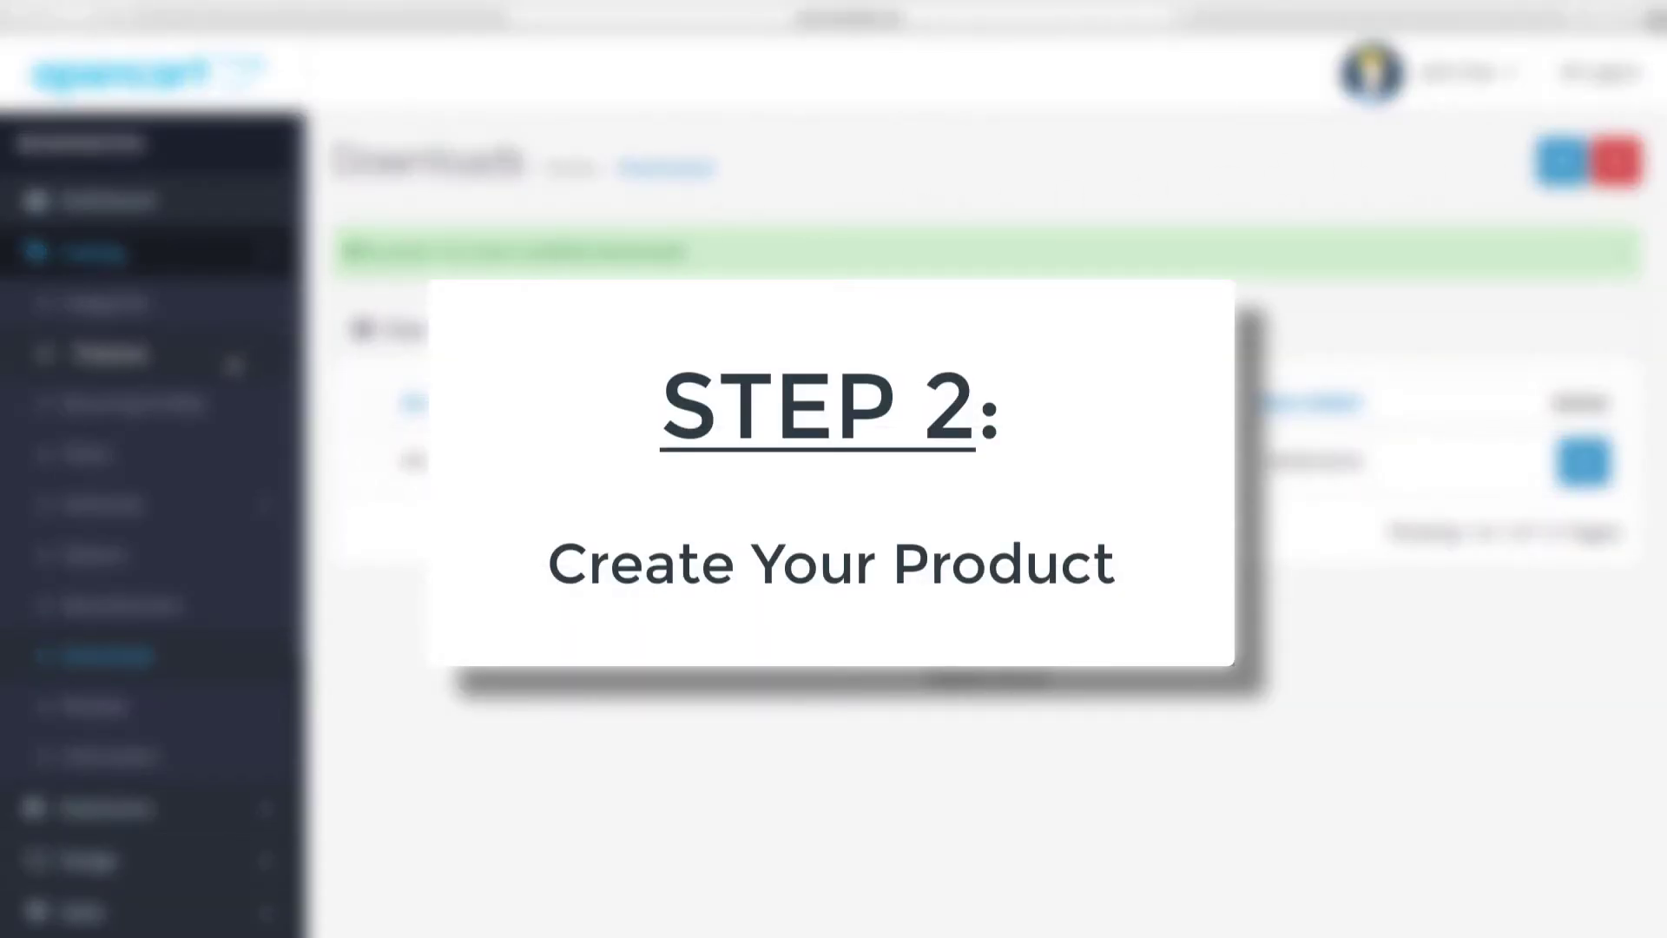
pyautogui.click(231, 364)
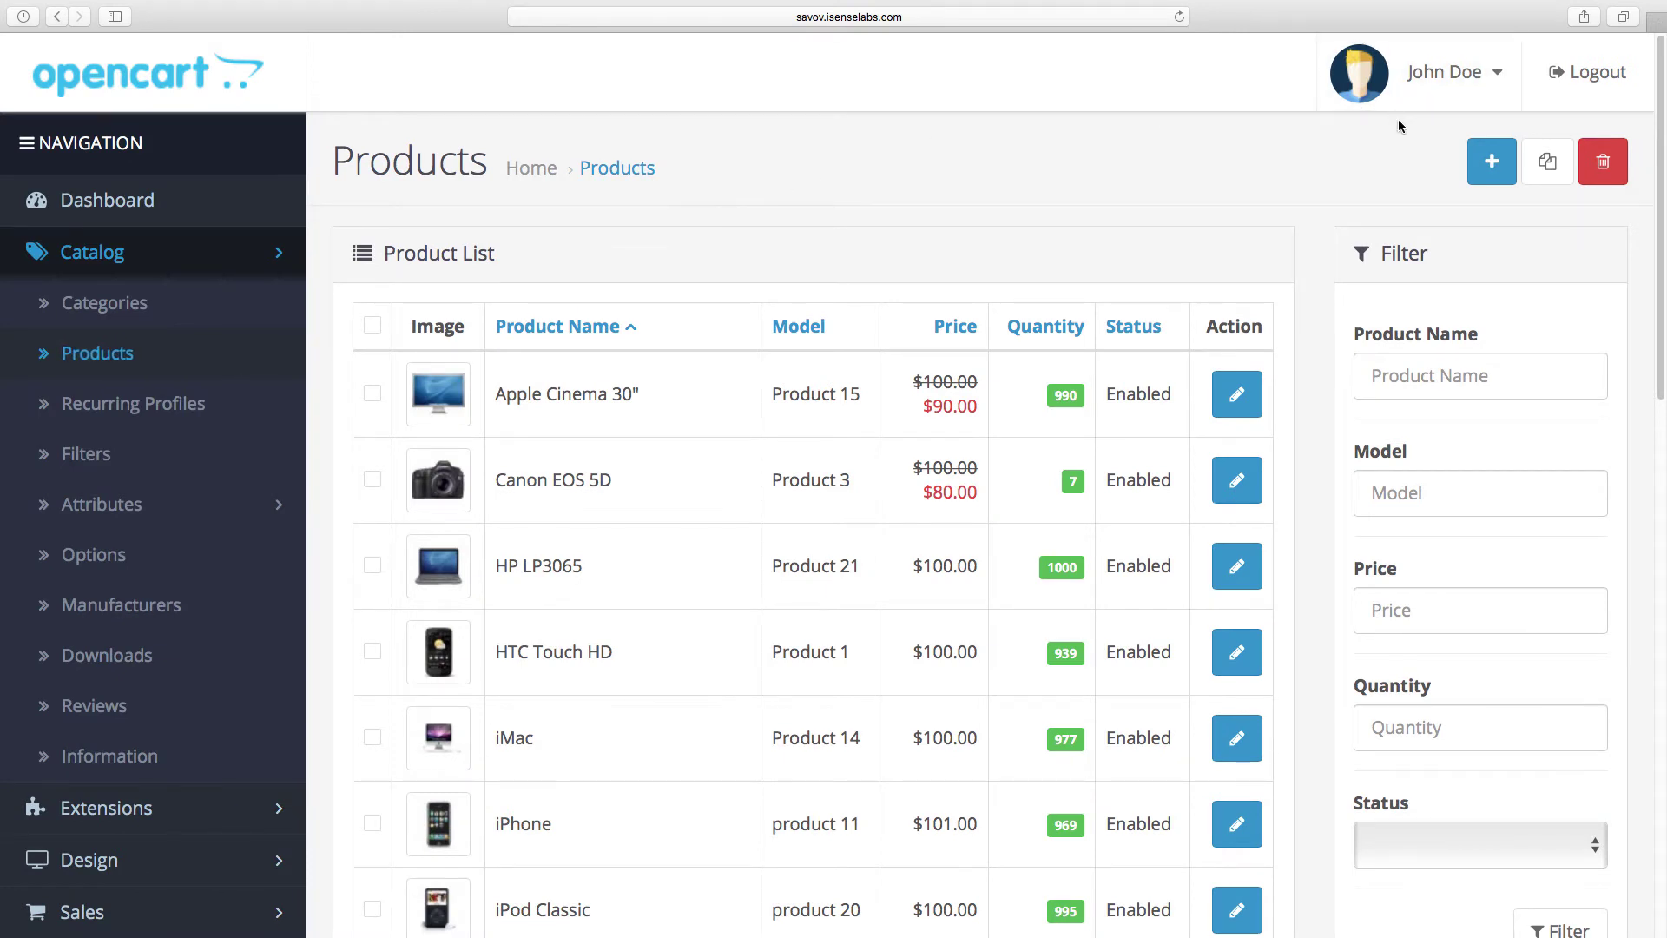
pyautogui.click(1488, 163)
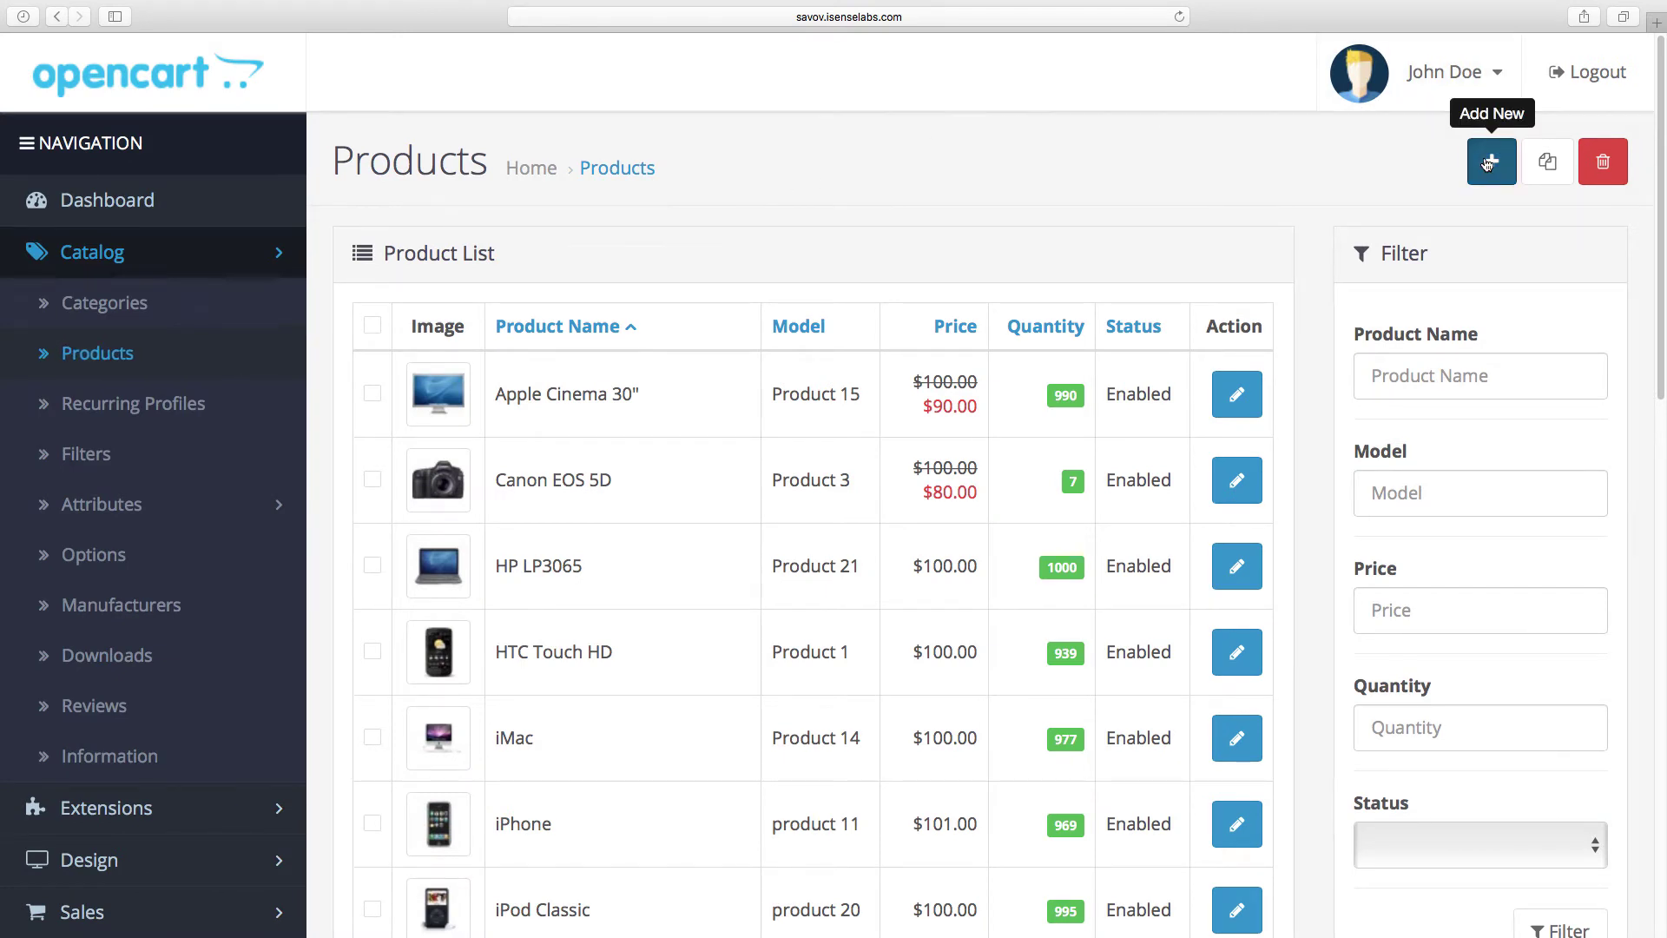
# - Enter 'Test Downloadable Product' as both the product name and meta tag title
pyautogui.scroll(-5, 1485, 165)
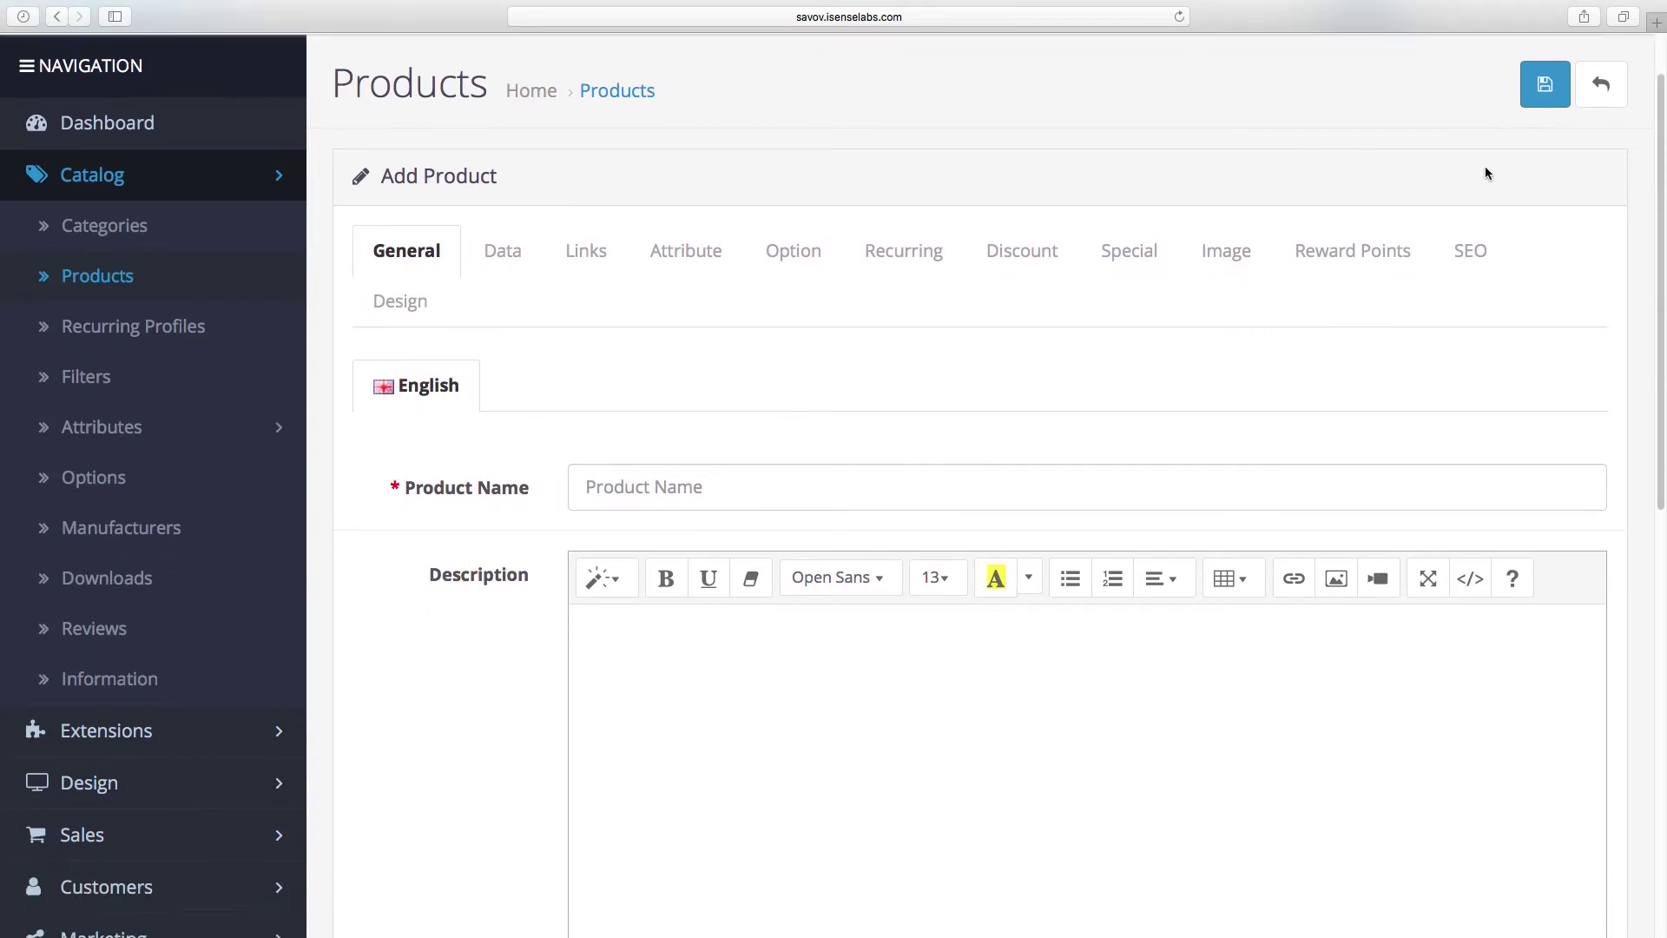
pyautogui.click(1425, 256)
pyautogui.write('Test Downloadable Product')
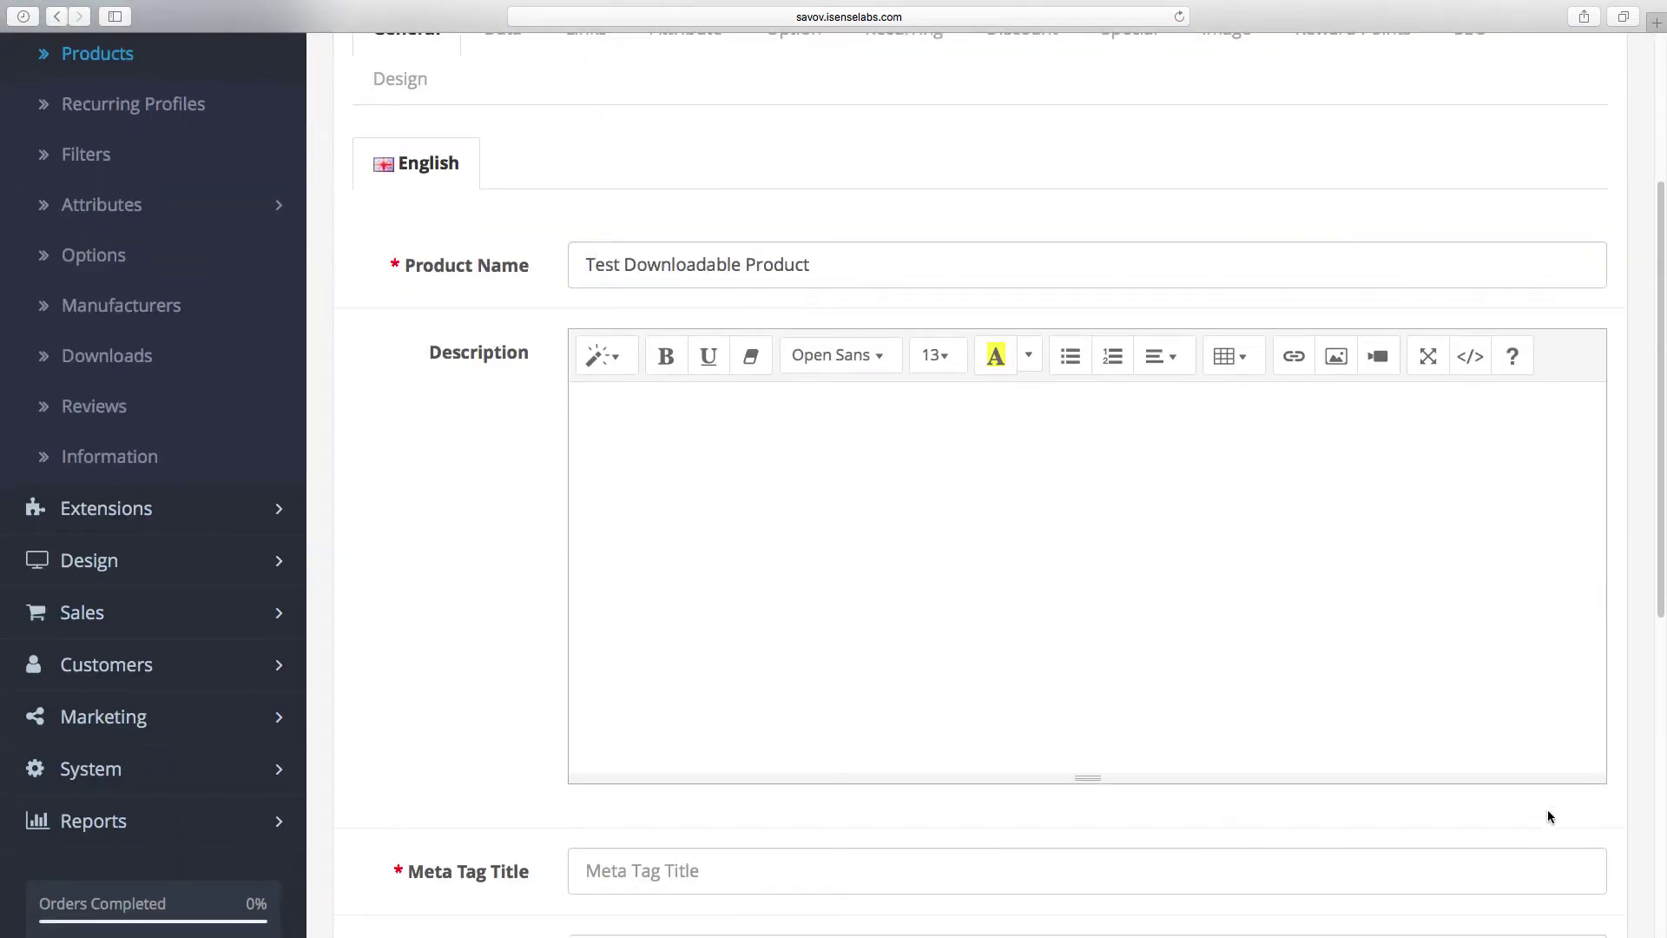
pyautogui.scroll(-2, 1551, 816)
pyautogui.click(1492, 782)
pyautogui.write('Test Downloadable Product')
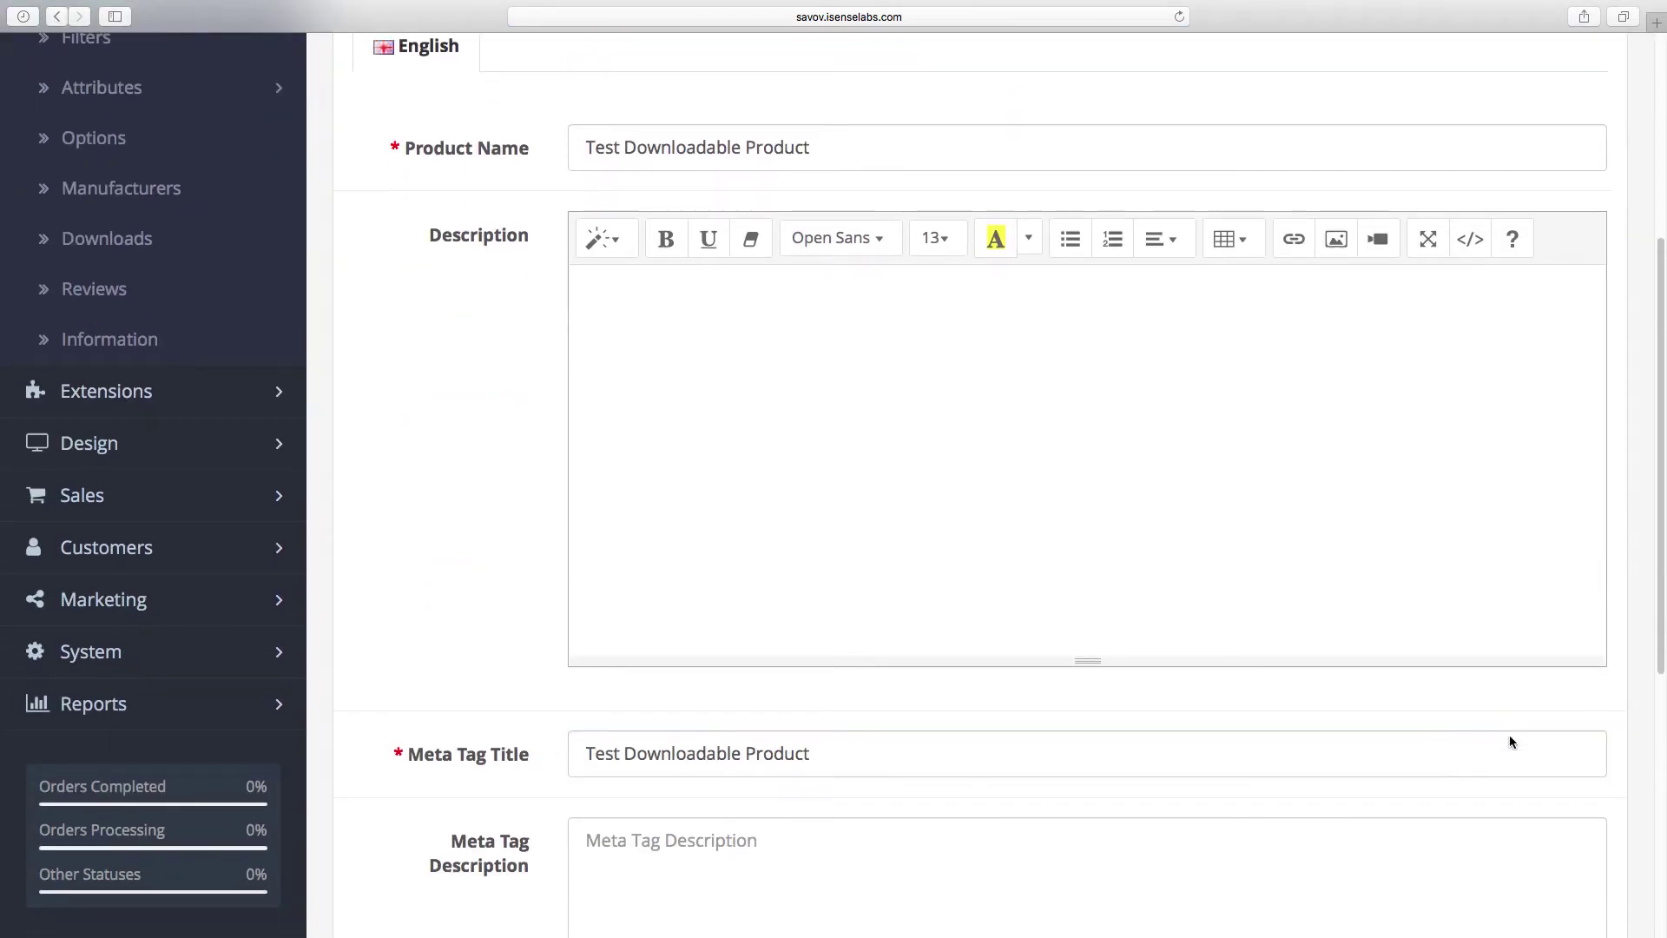
pyautogui.scroll(5, 1511, 738)
# - On the Data tab, set the model to 'Download' and the price to 0.0000
pyautogui.click(516, 200)
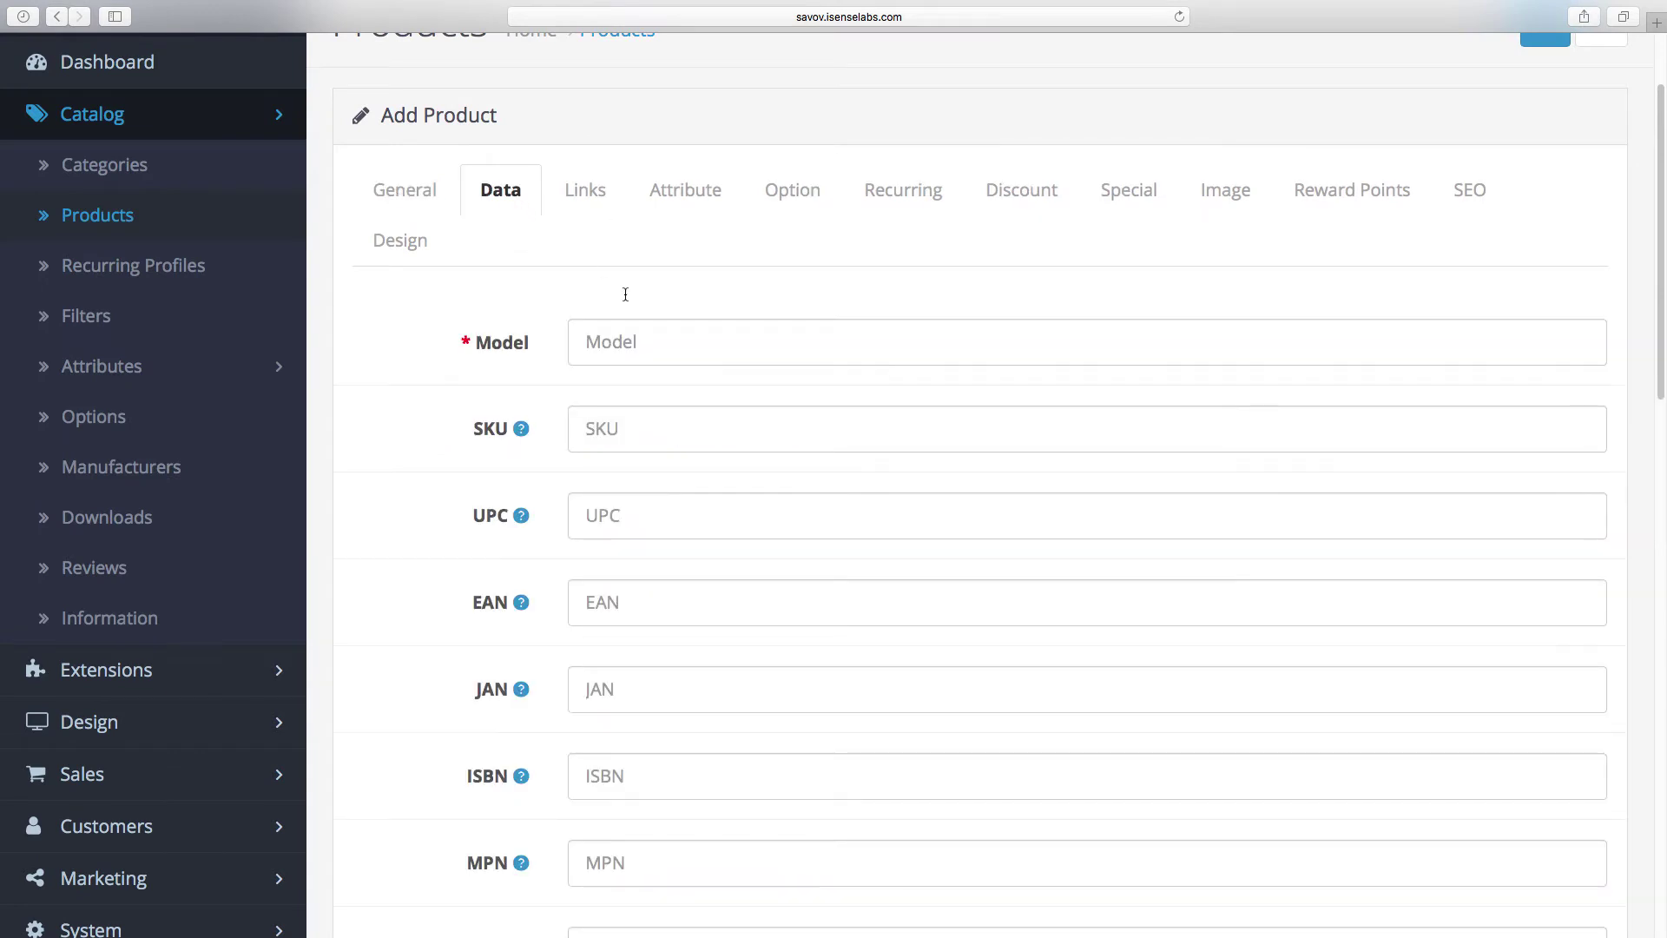
pyautogui.click(694, 346)
pyautogui.write('Download')
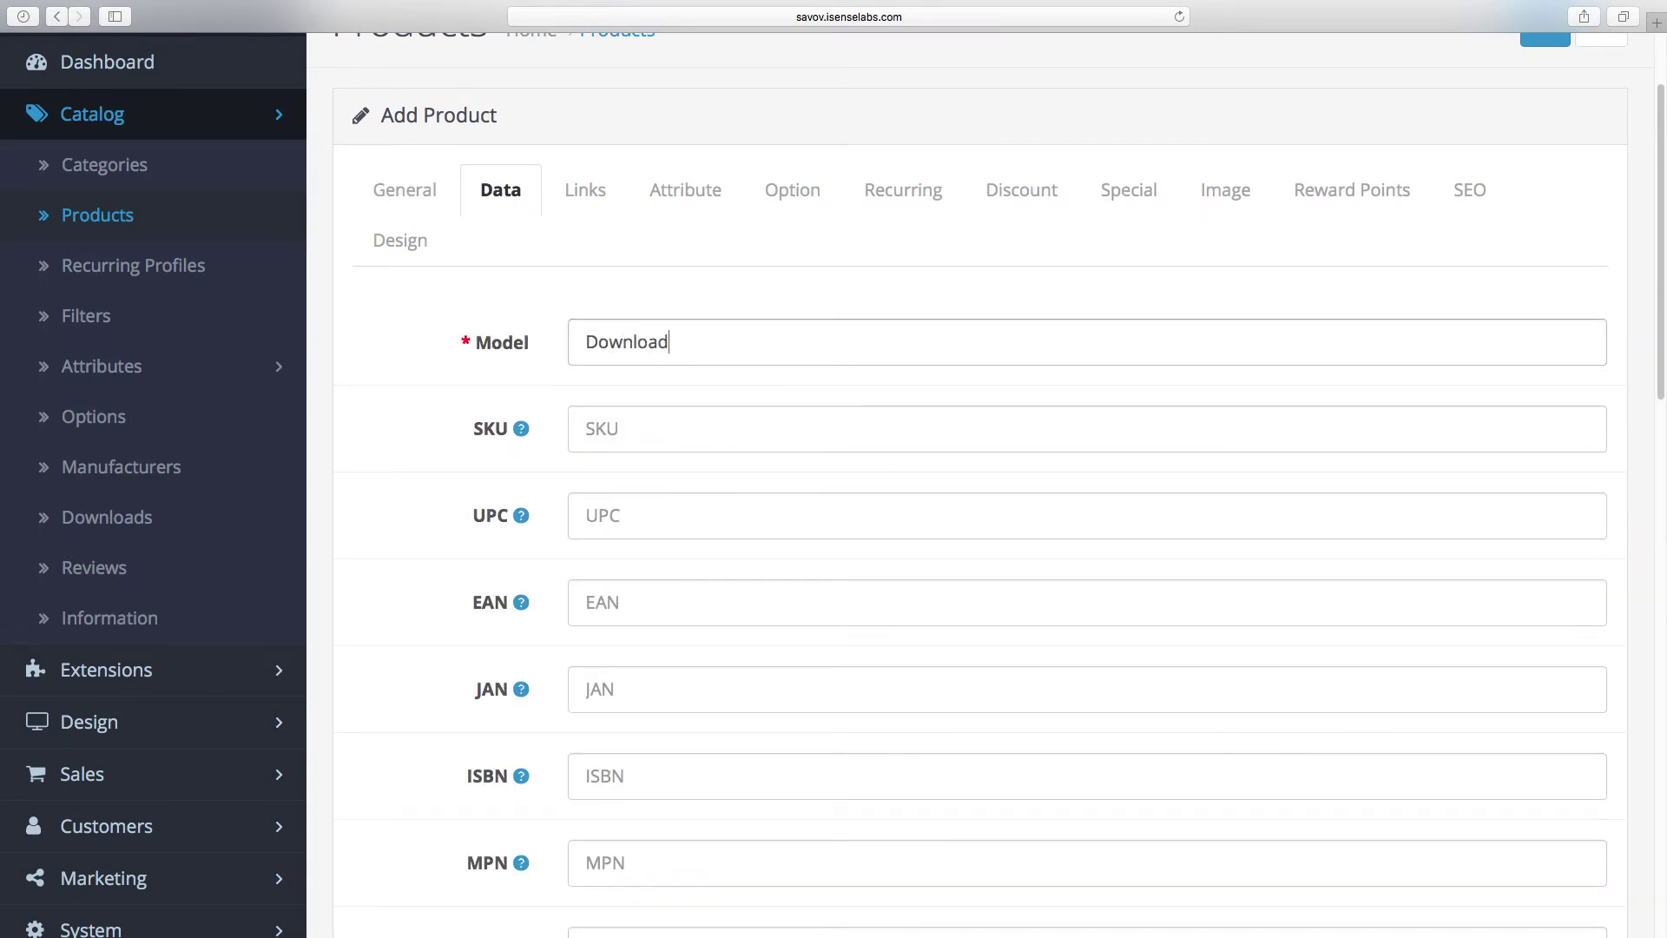
pyautogui.click(660, 403)
pyautogui.scroll(-5, 660, 402)
pyautogui.scroll(-4, 661, 404)
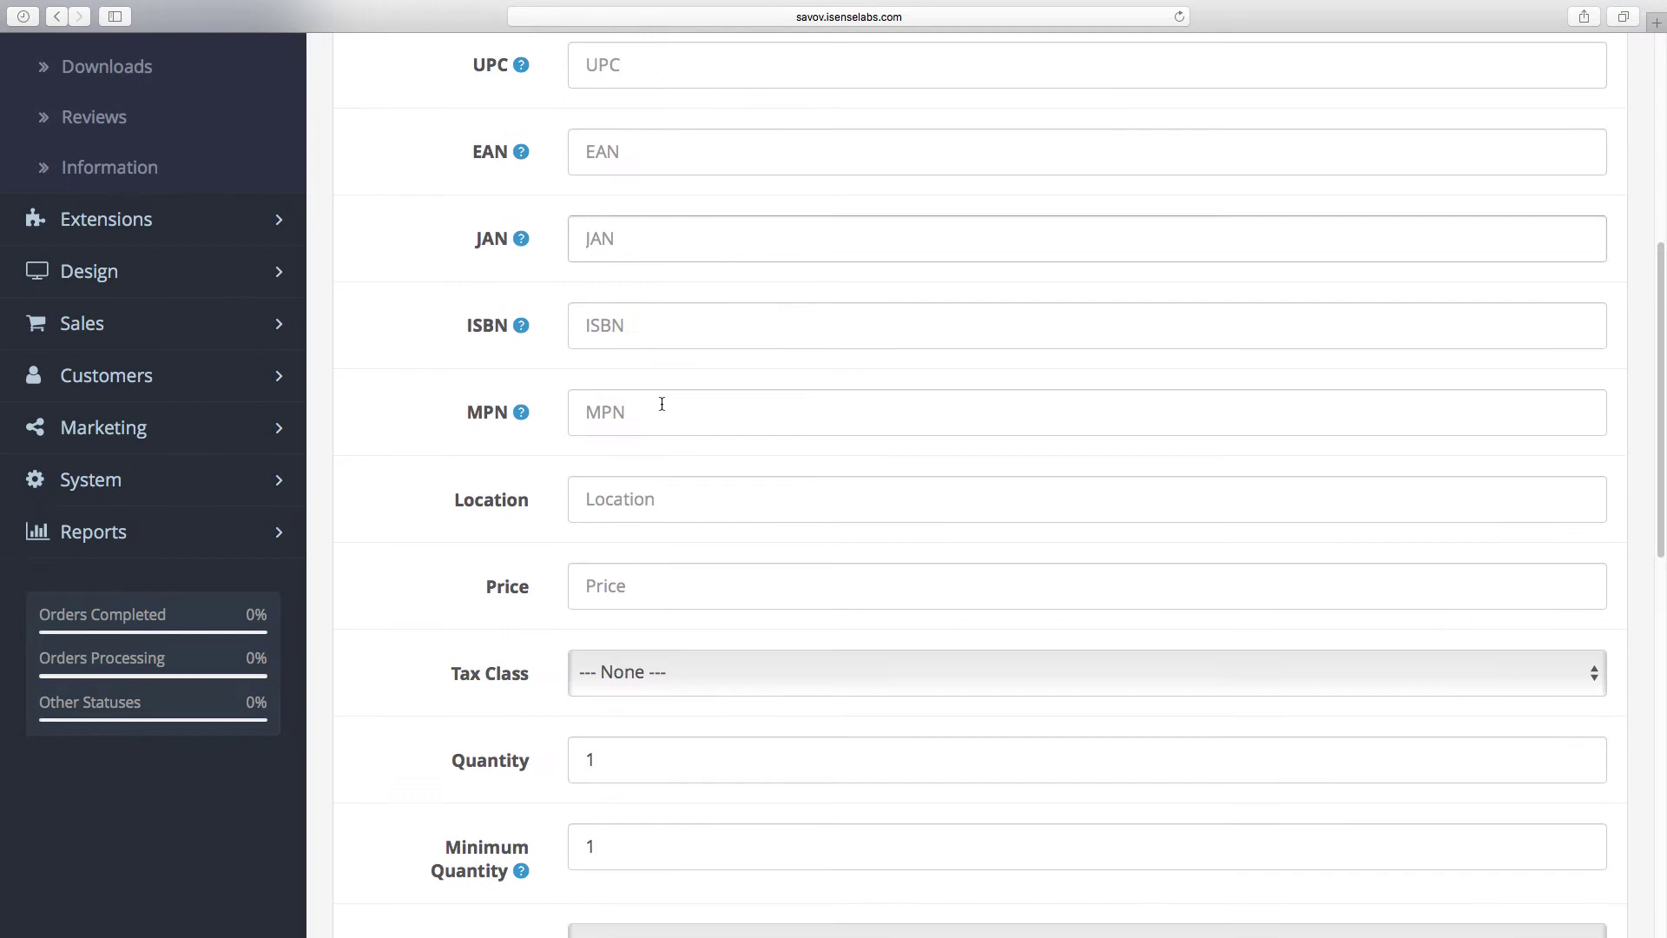
pyautogui.click(649, 597)
pyautogui.write('0.0000')
pyautogui.click(707, 622)
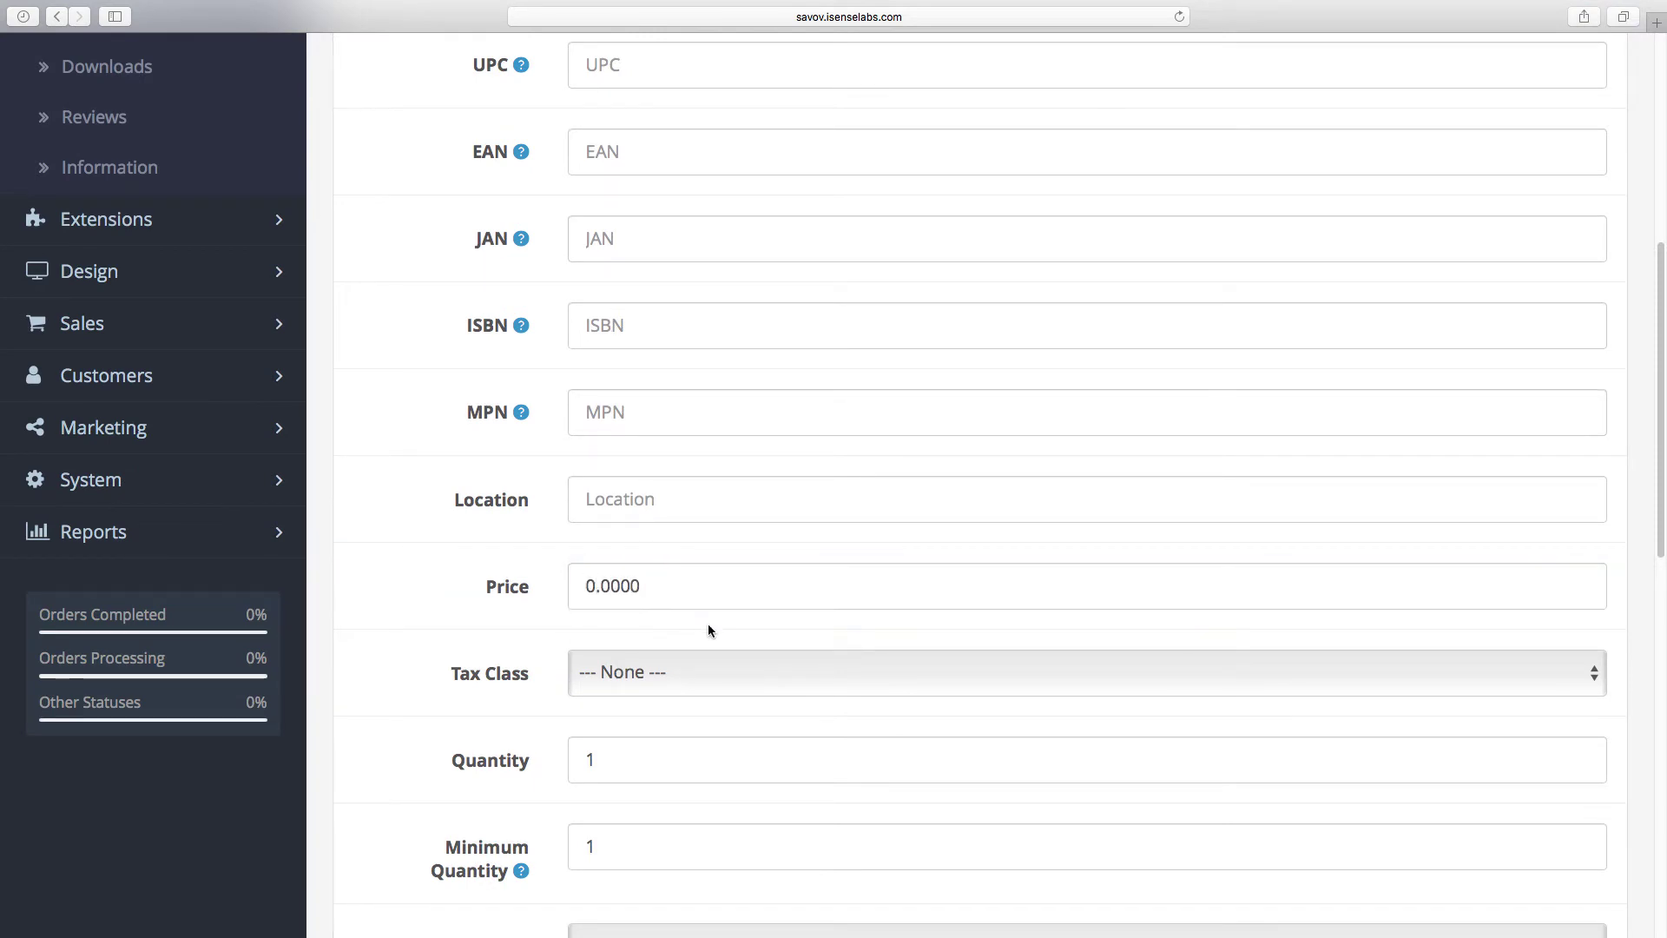
pyautogui.scroll(-2, 705, 624)
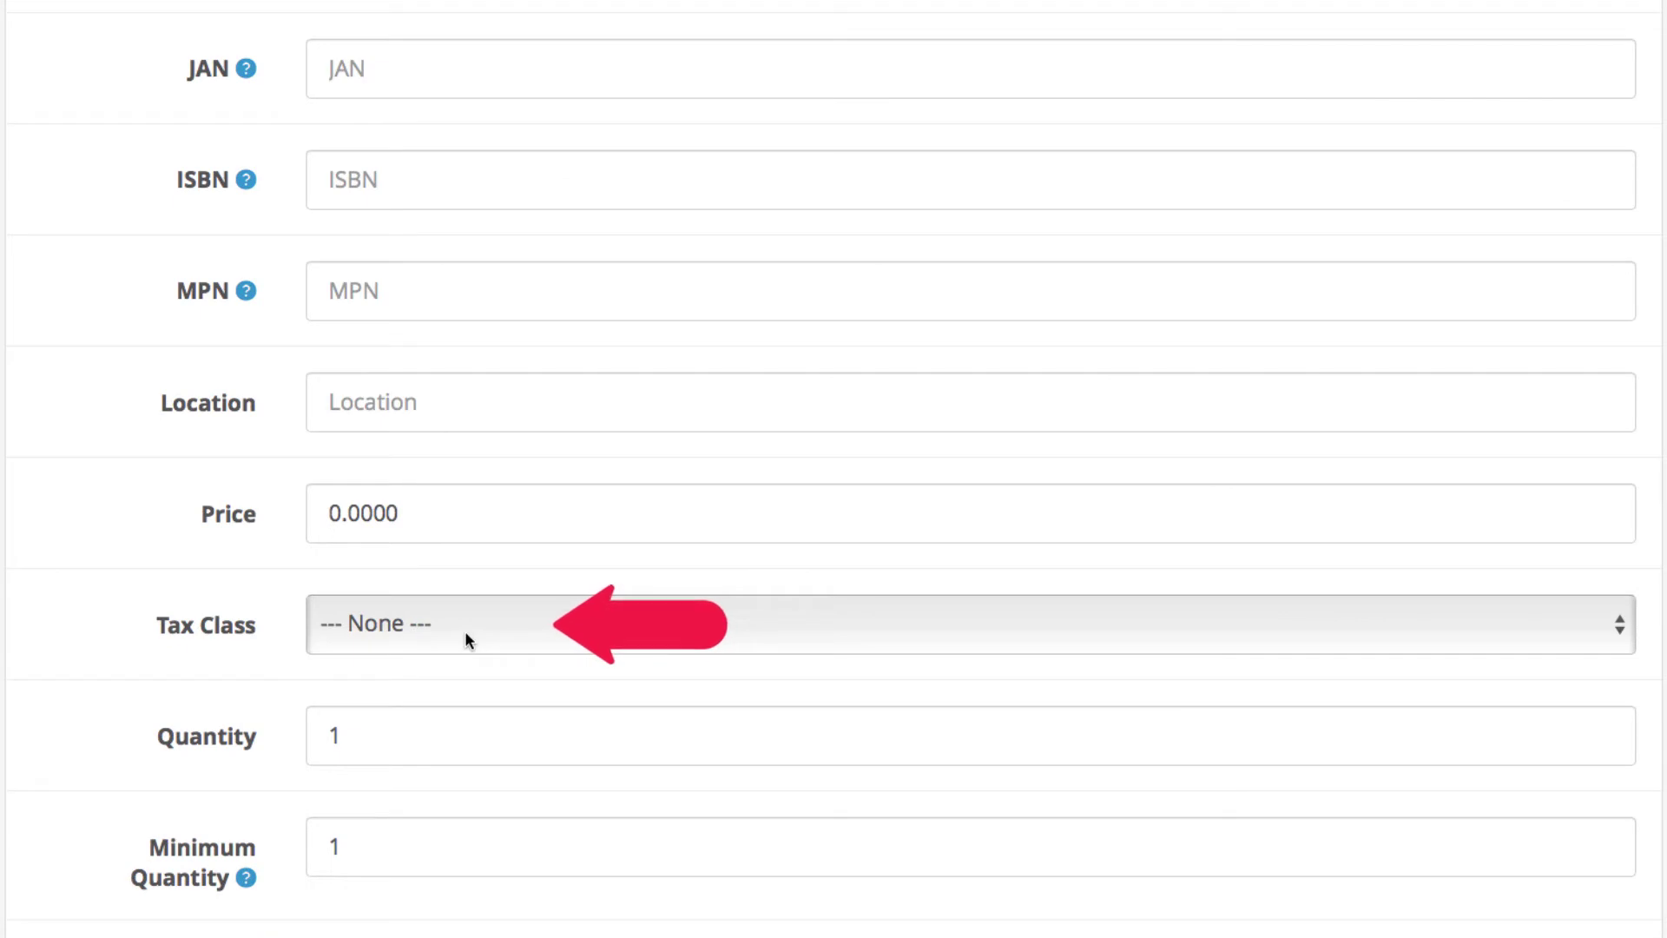
# - Set the tax class to Downloadable Products and stock subtraction to No
pyautogui.click(466, 635)
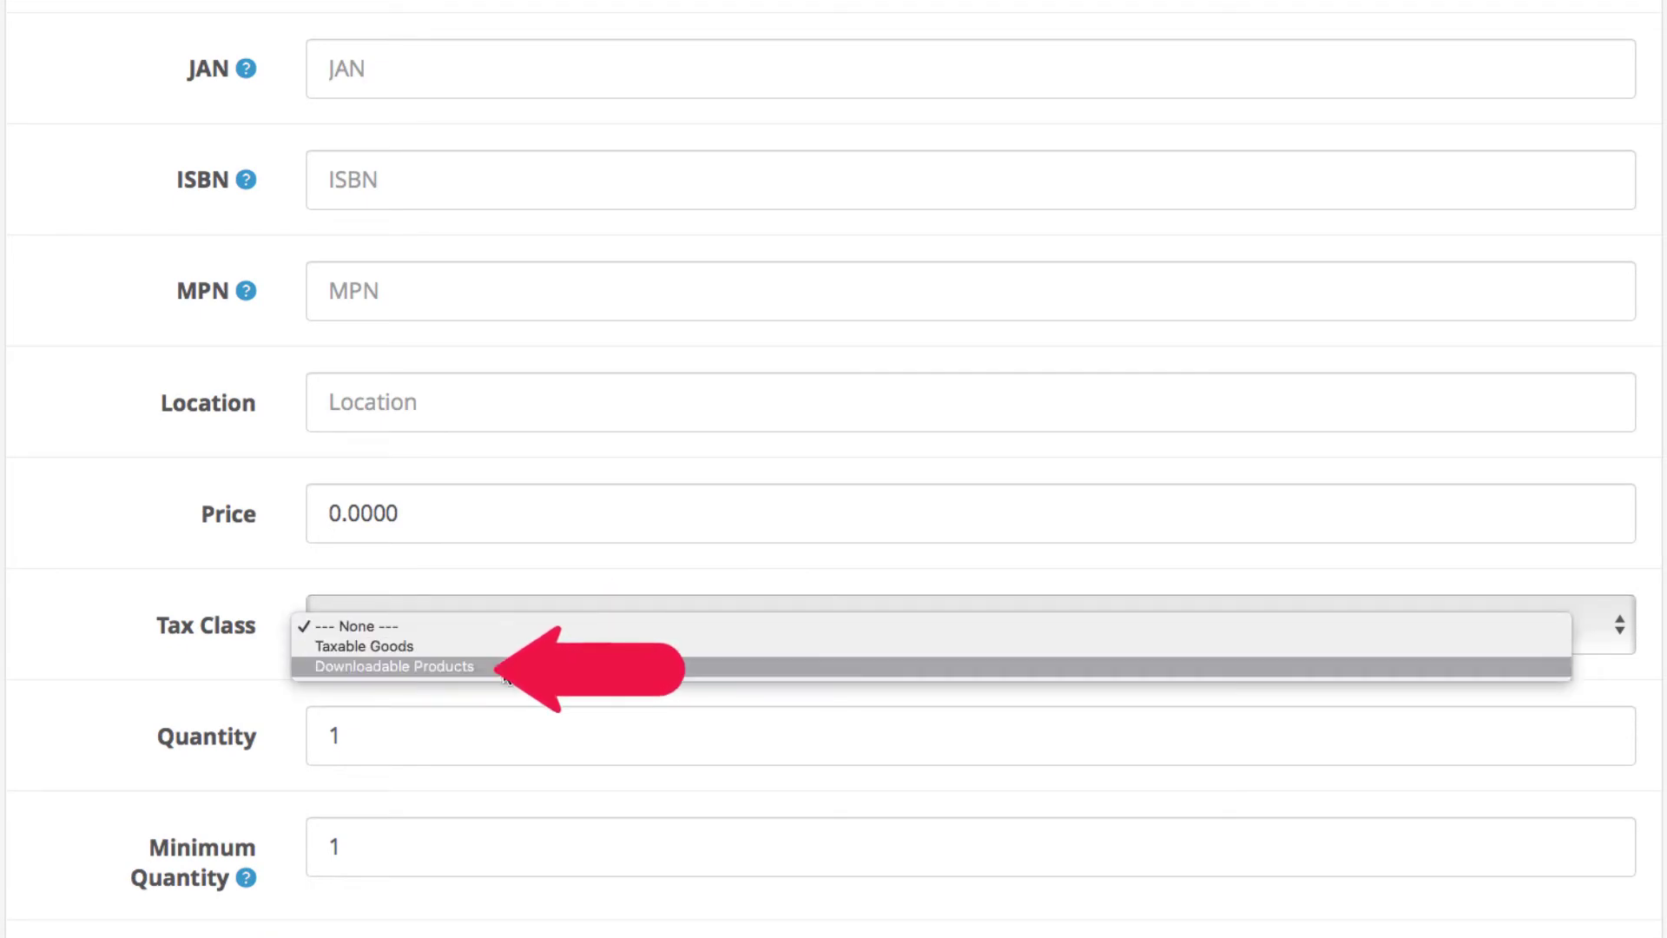
pyautogui.click(500, 666)
pyautogui.scroll(-1, 500, 666)
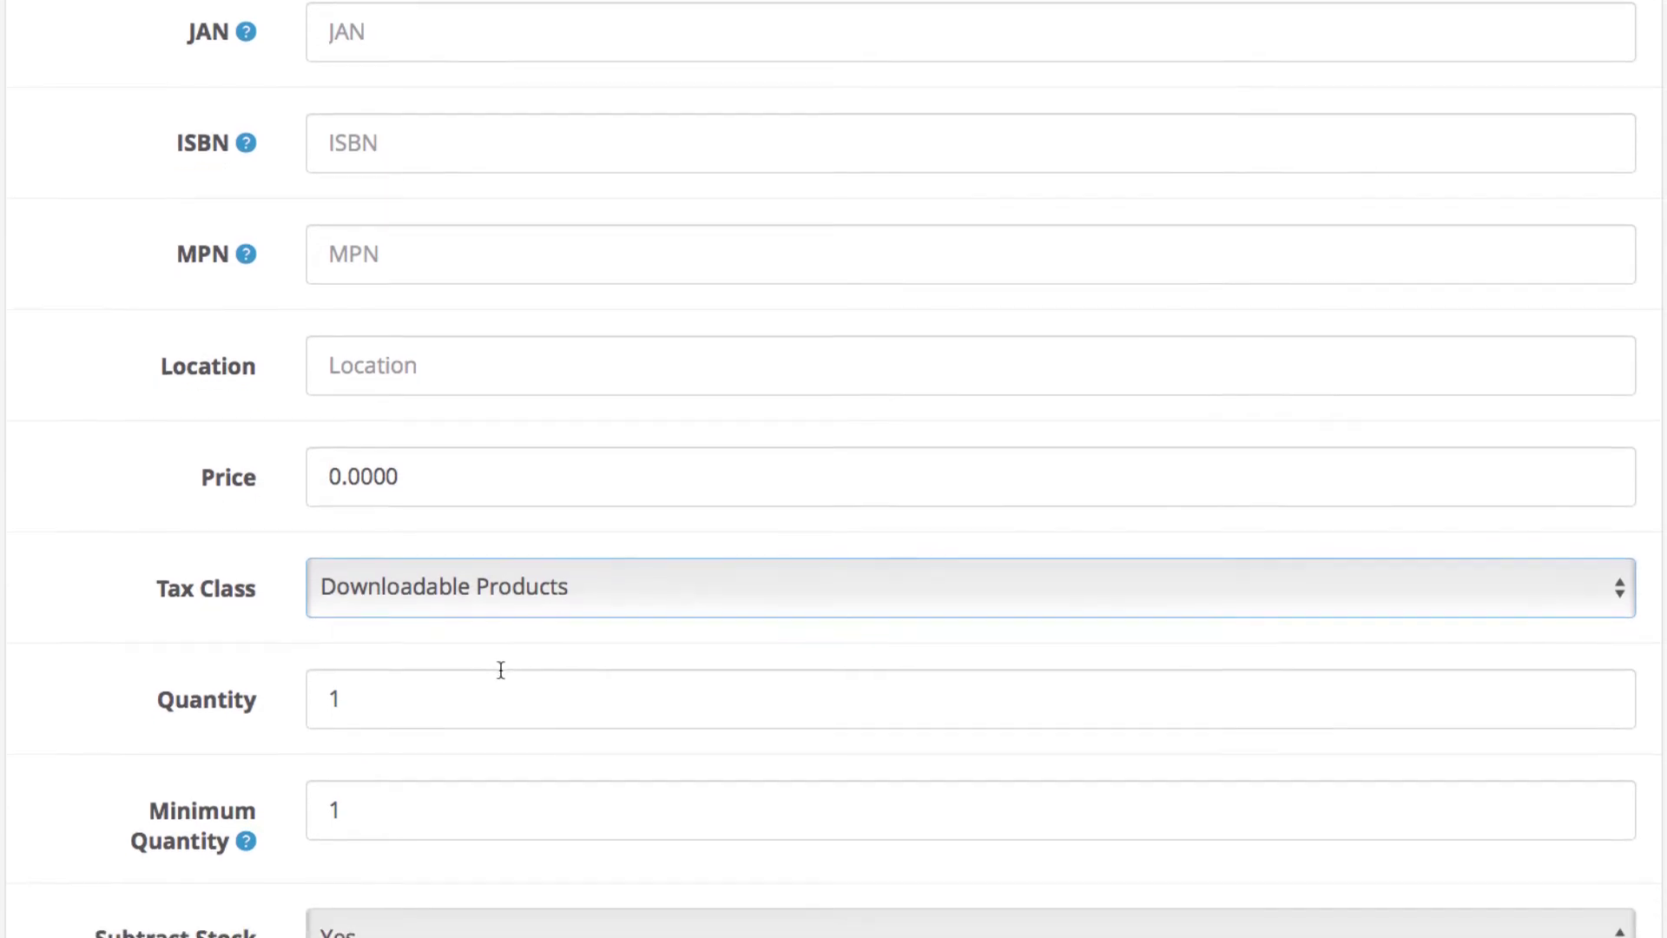
pyautogui.scroll(-5, 501, 670)
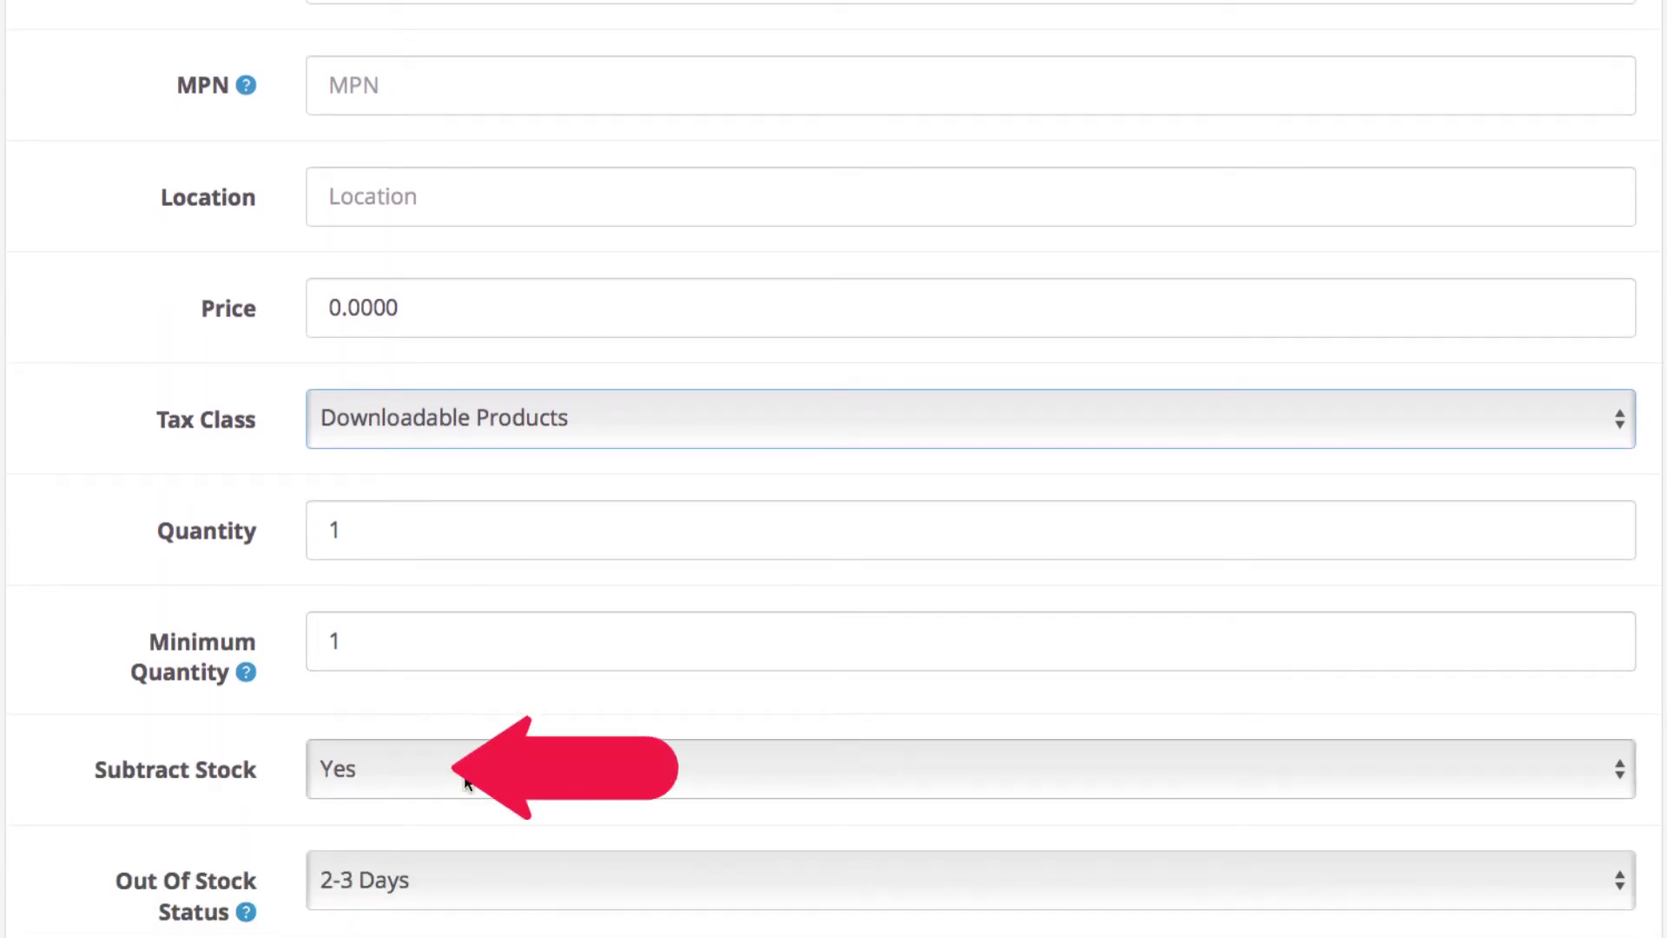
pyautogui.click(467, 782)
pyautogui.press('Escape')
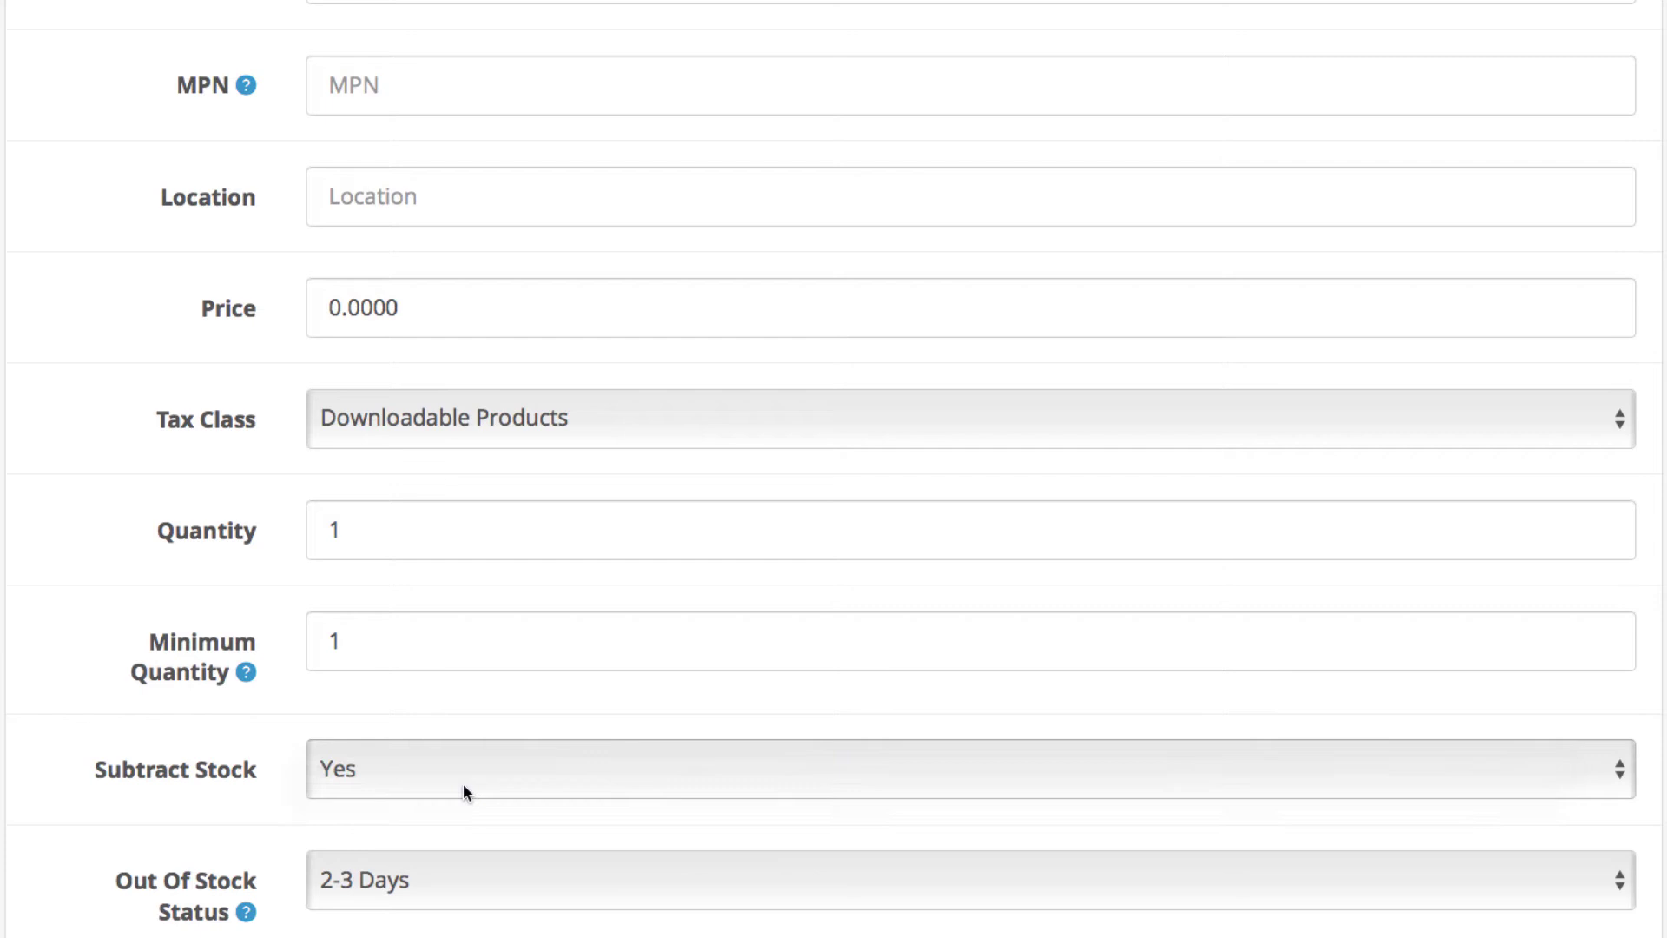
pyautogui.scroll(-7, 466, 789)
# - Set the out-of-stock status to In Stock and Requires Shipping to No
pyautogui.click(467, 632)
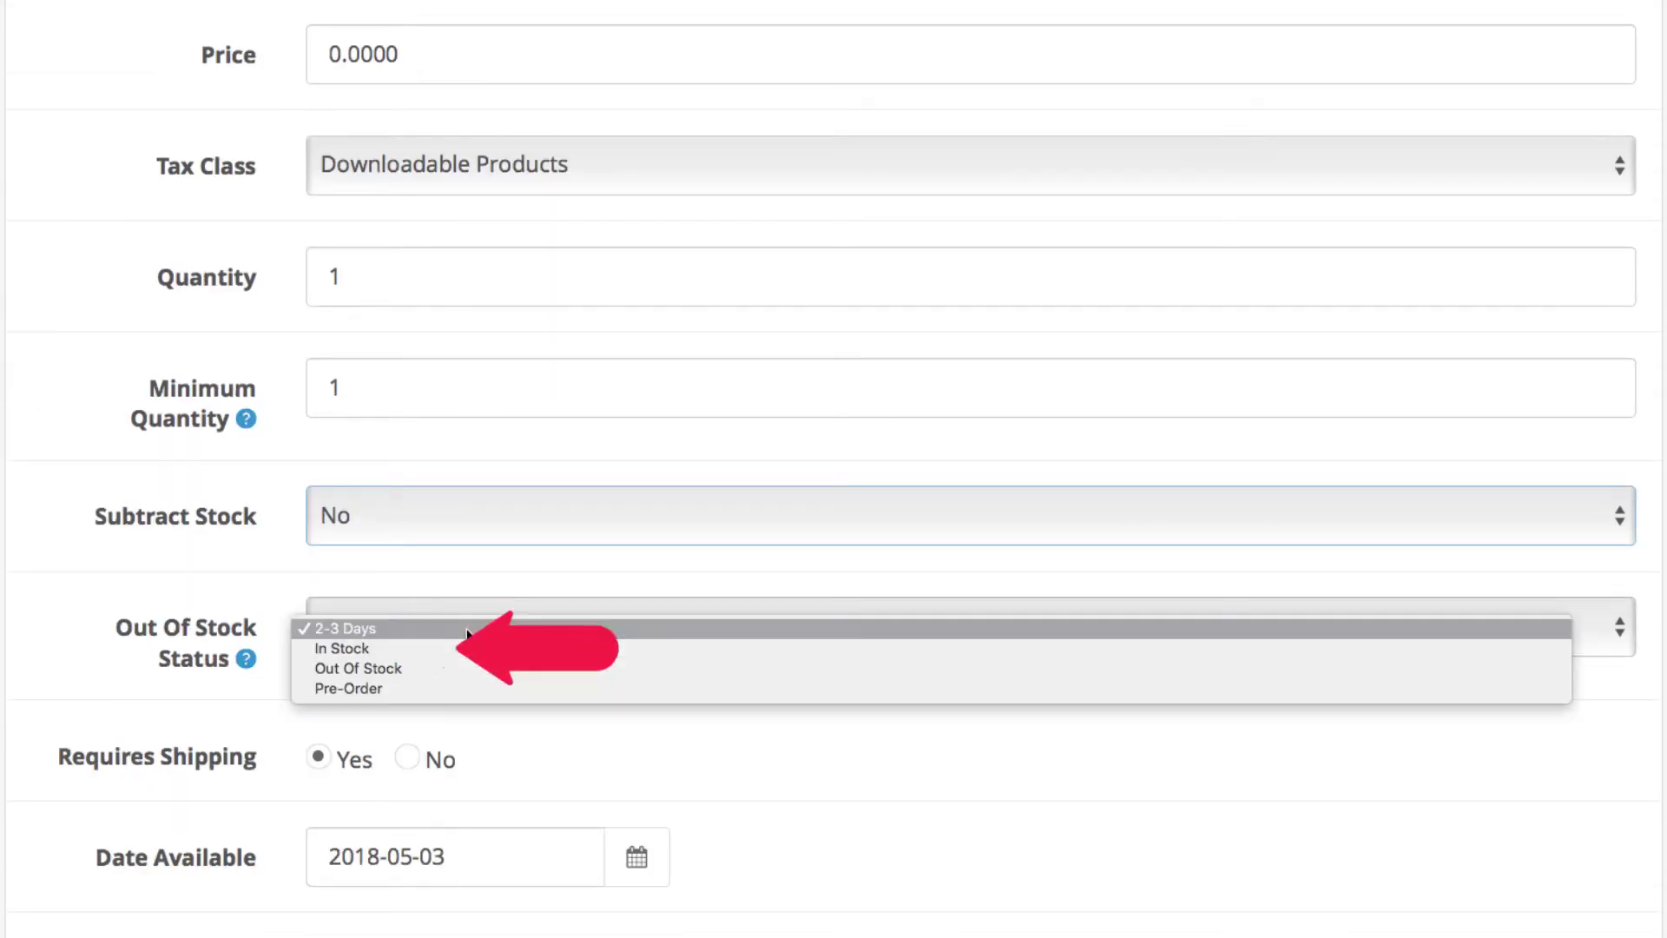
pyautogui.click(471, 649)
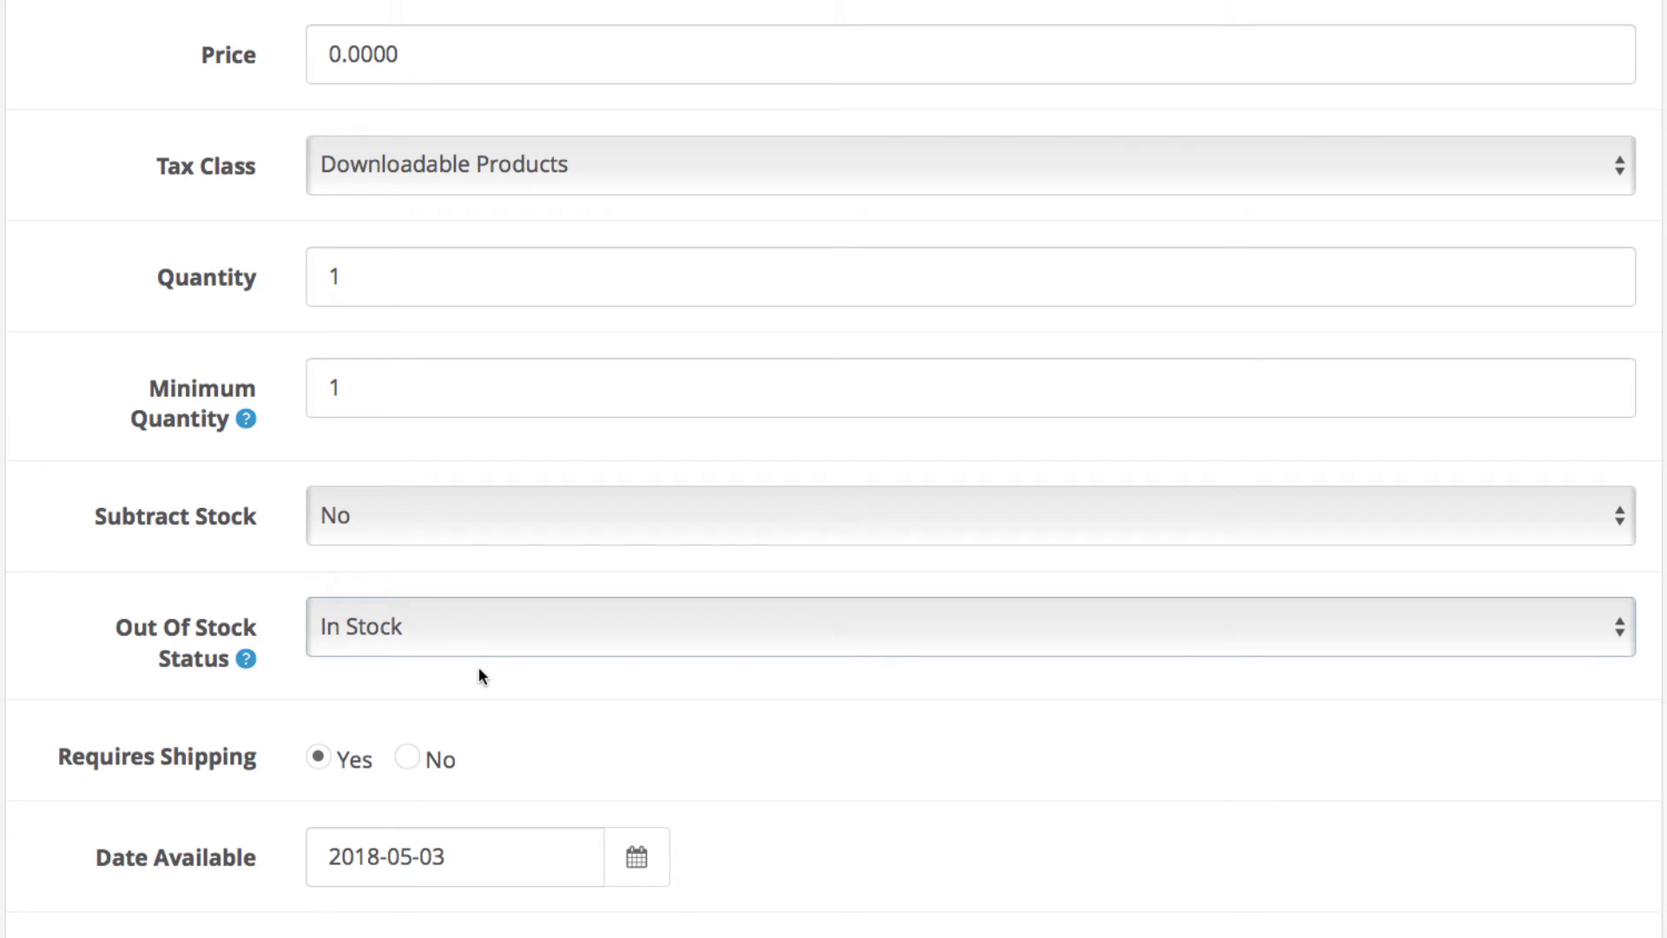
pyautogui.click(408, 759)
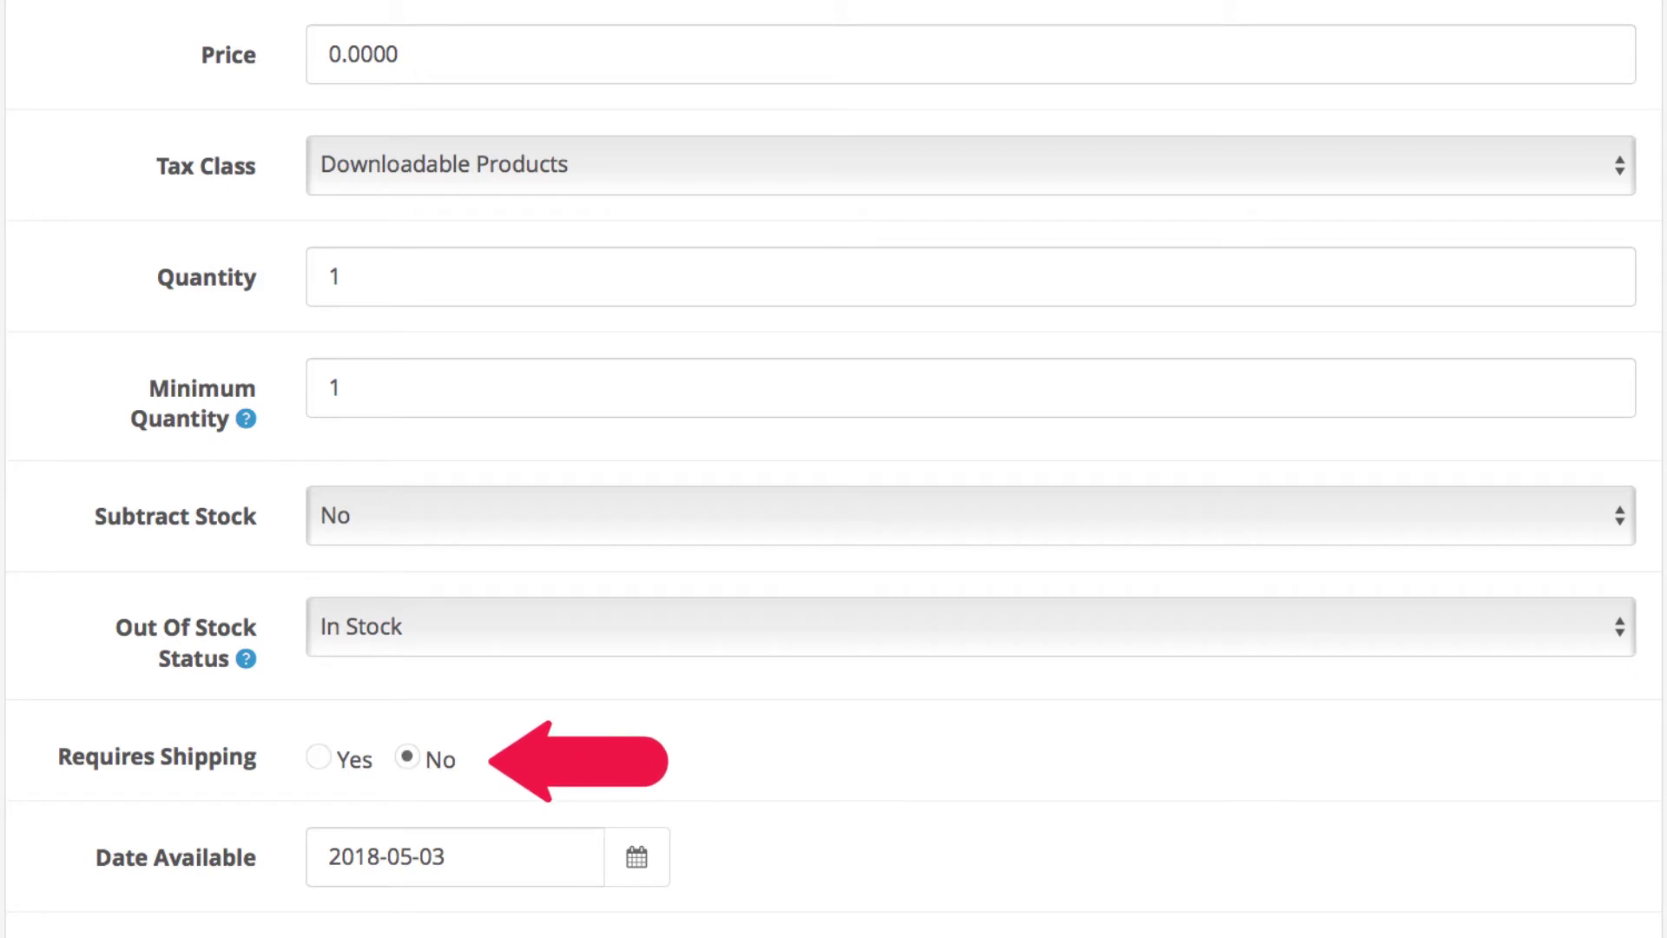
pyautogui.scroll(-1, 817, 789)
pyautogui.scroll(-6, 816, 784)
pyautogui.scroll(-2, 816, 790)
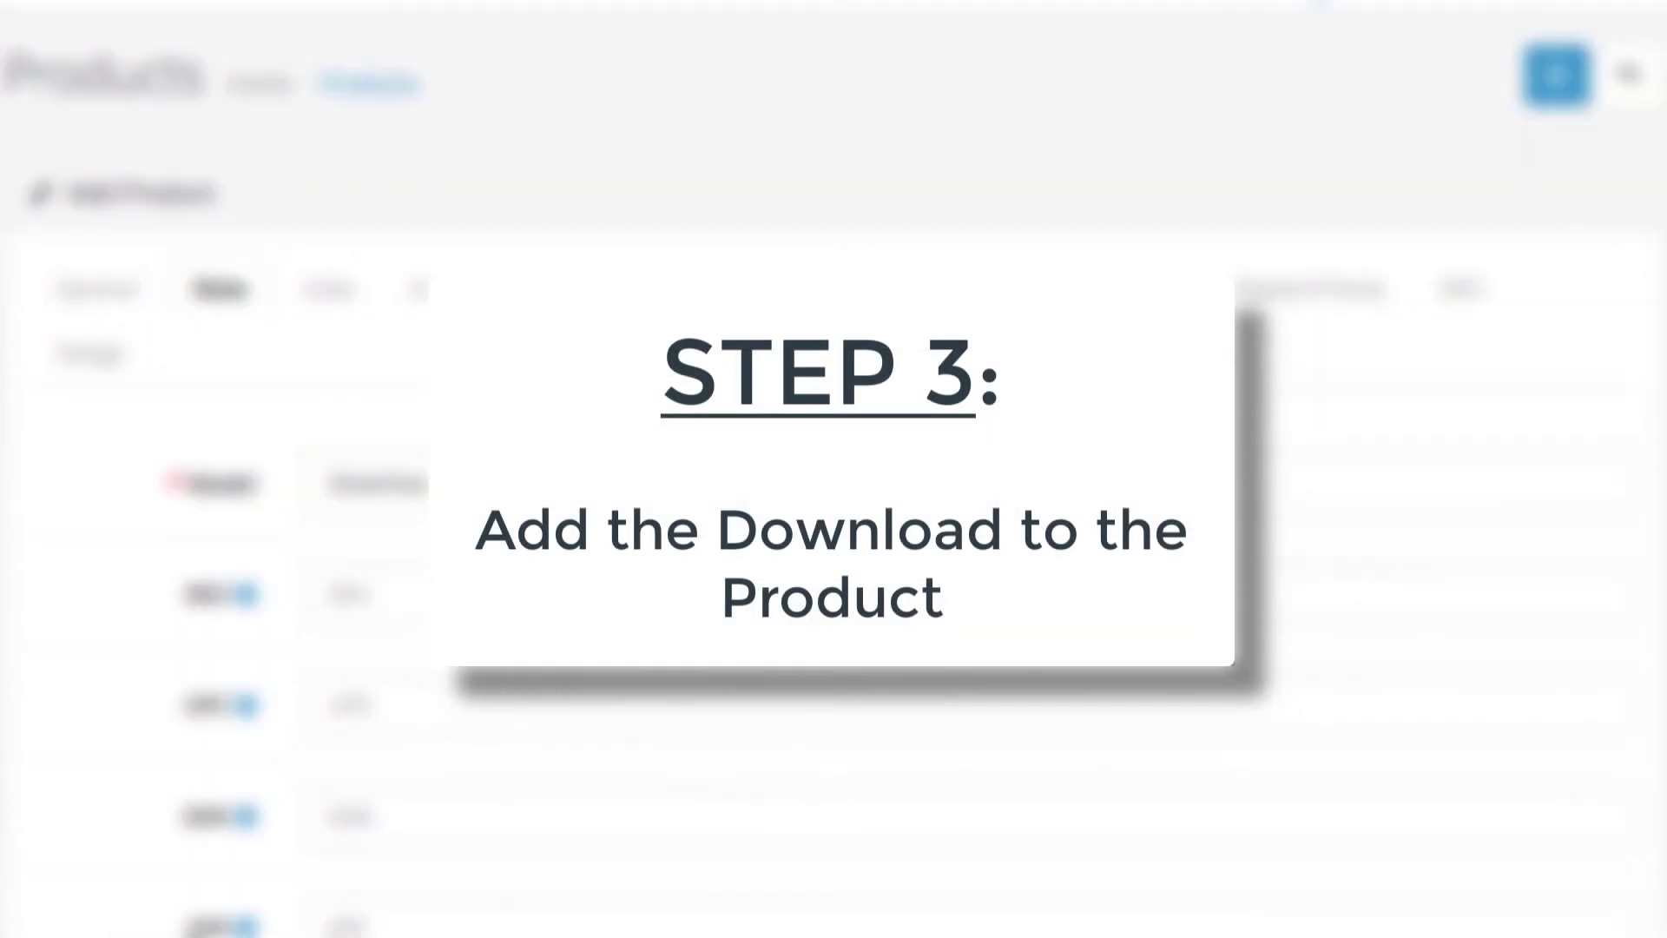
# - On the Links tab, pick iPhone in the Downloads field to link it to the product
pyautogui.click(336, 295)
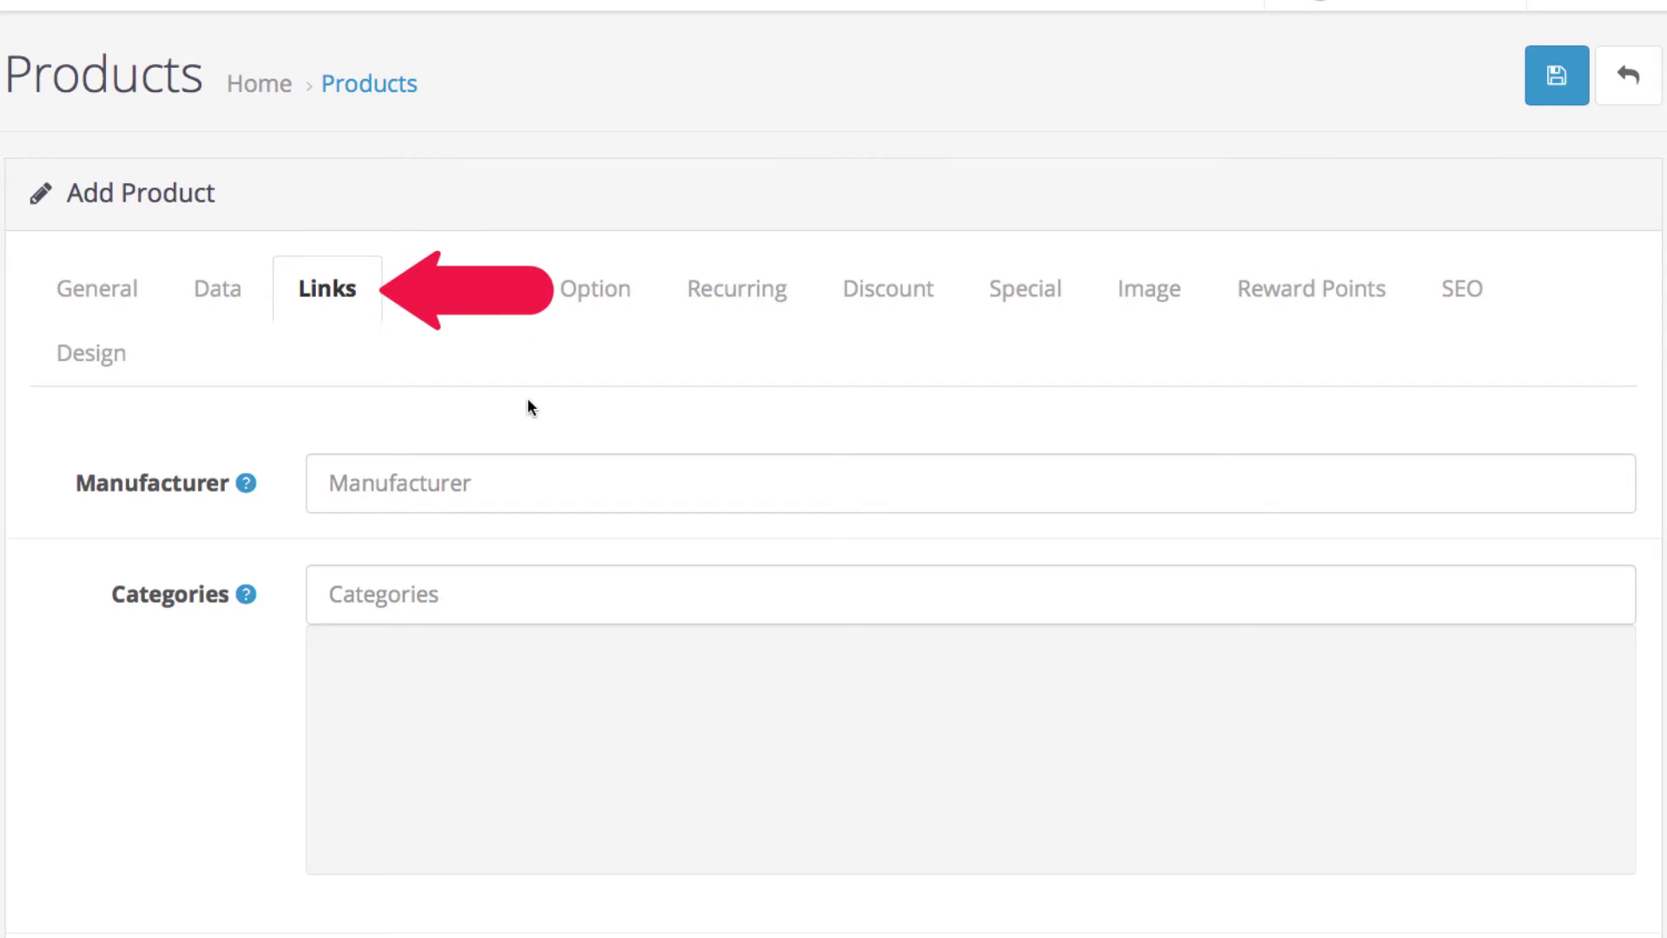
pyautogui.scroll(-2, 558, 637)
pyautogui.scroll(-1, 556, 638)
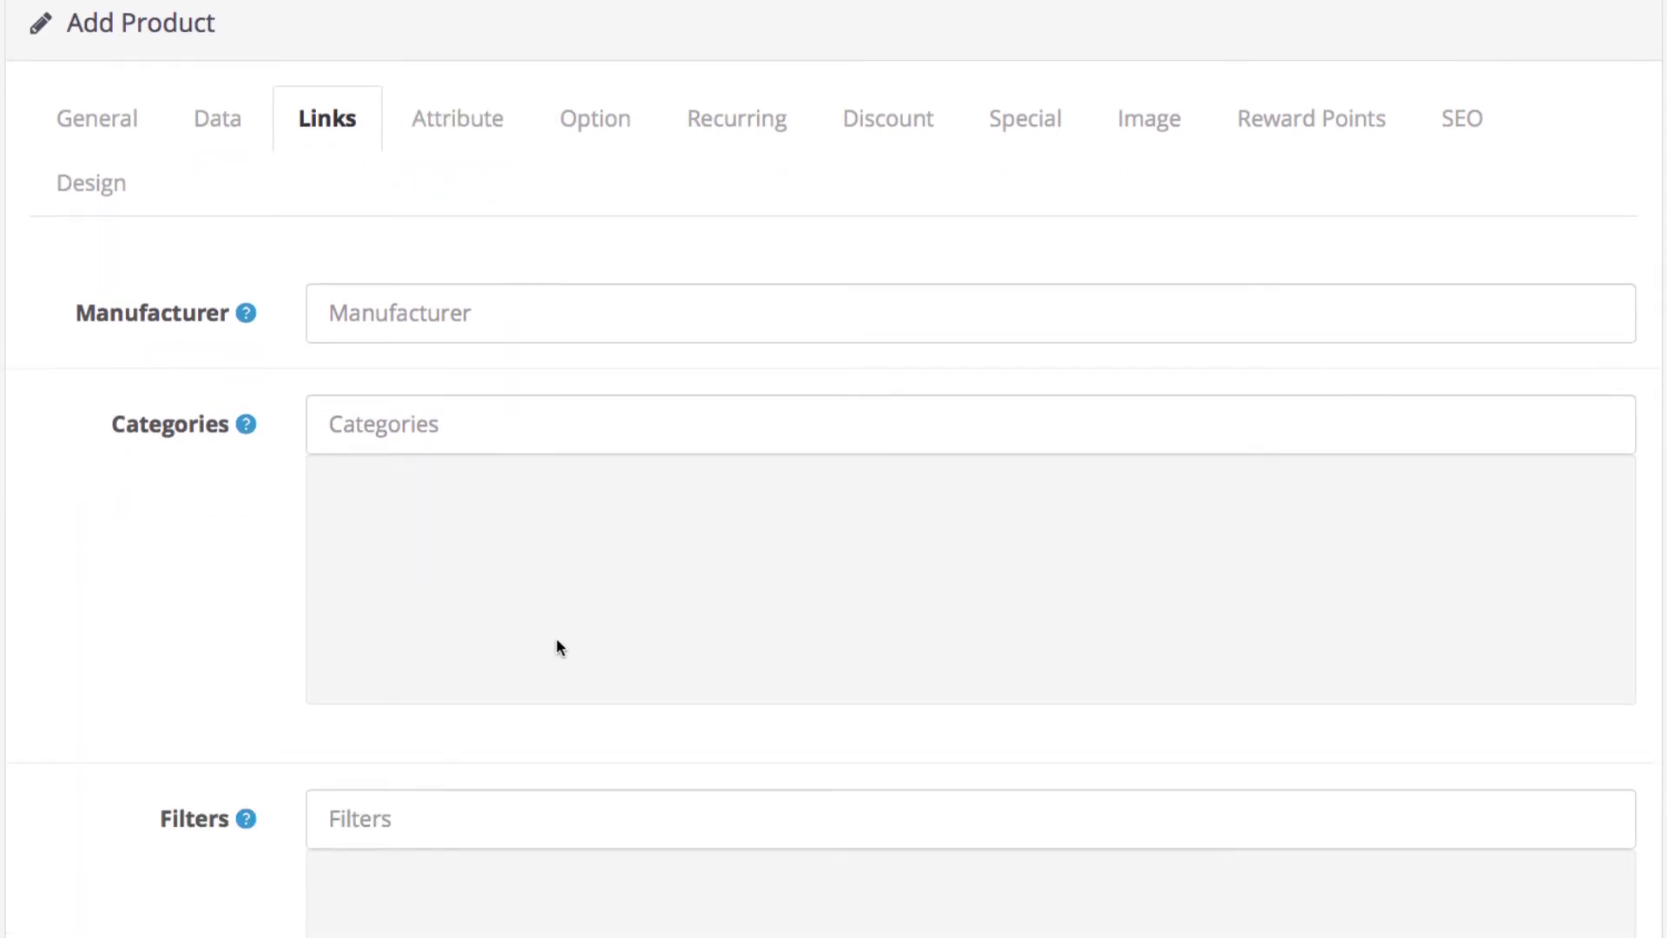
pyautogui.scroll(-1, 555, 637)
pyautogui.scroll(-1, 552, 638)
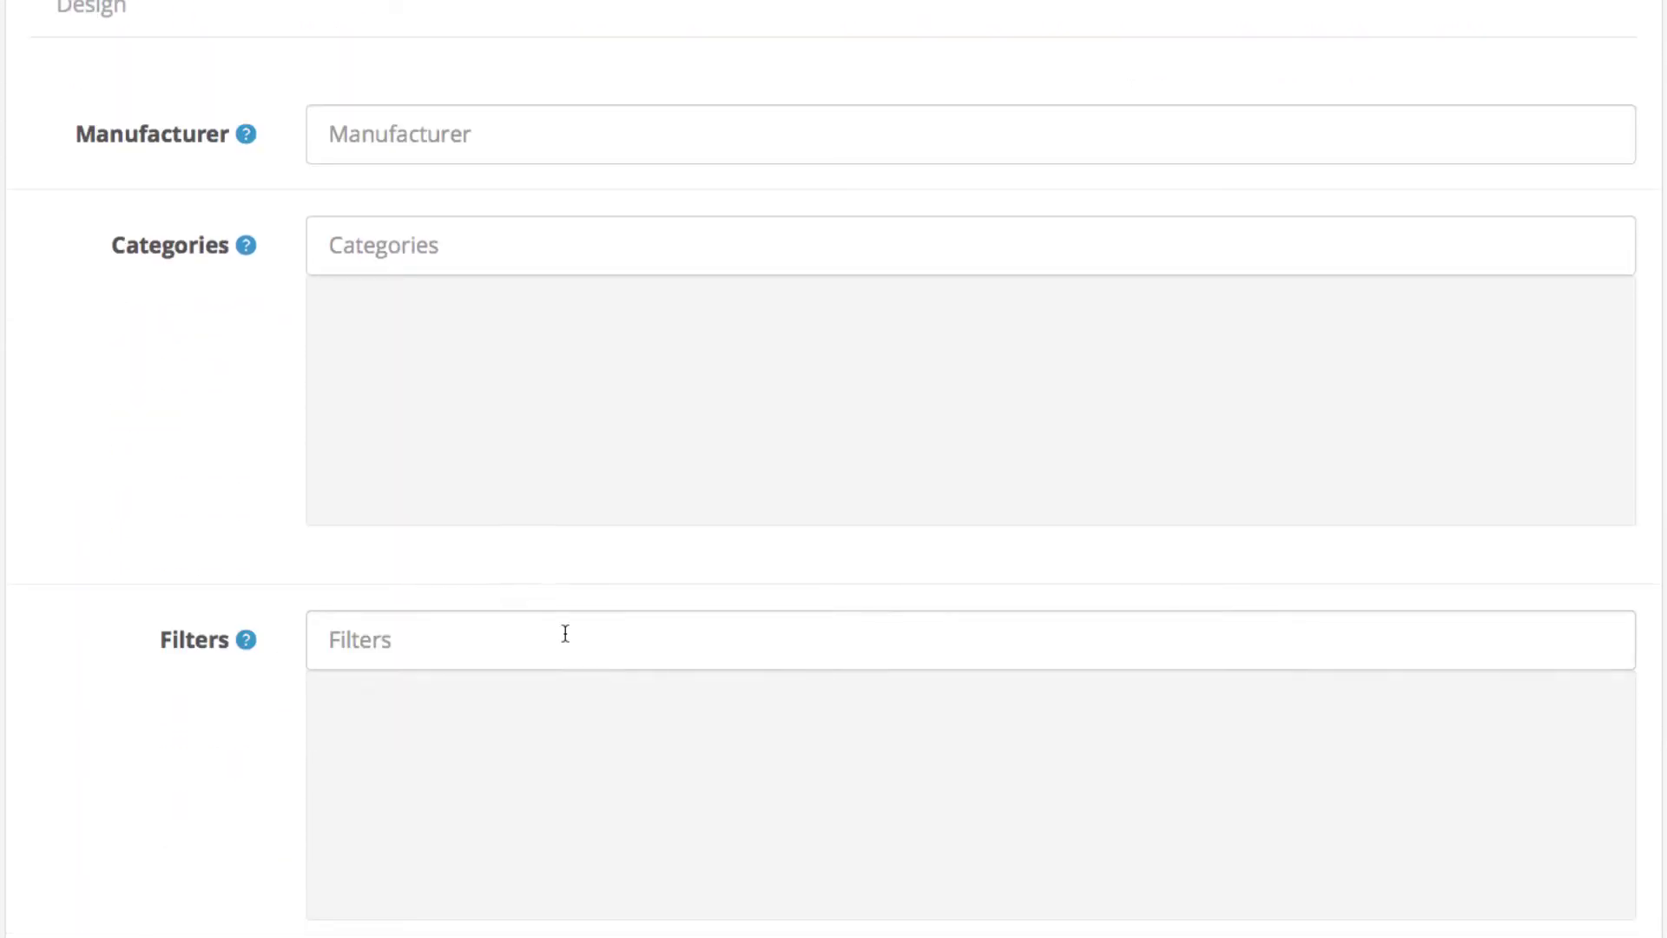
pyautogui.scroll(-2, 561, 647)
pyautogui.scroll(-5, 564, 651)
pyautogui.click(508, 570)
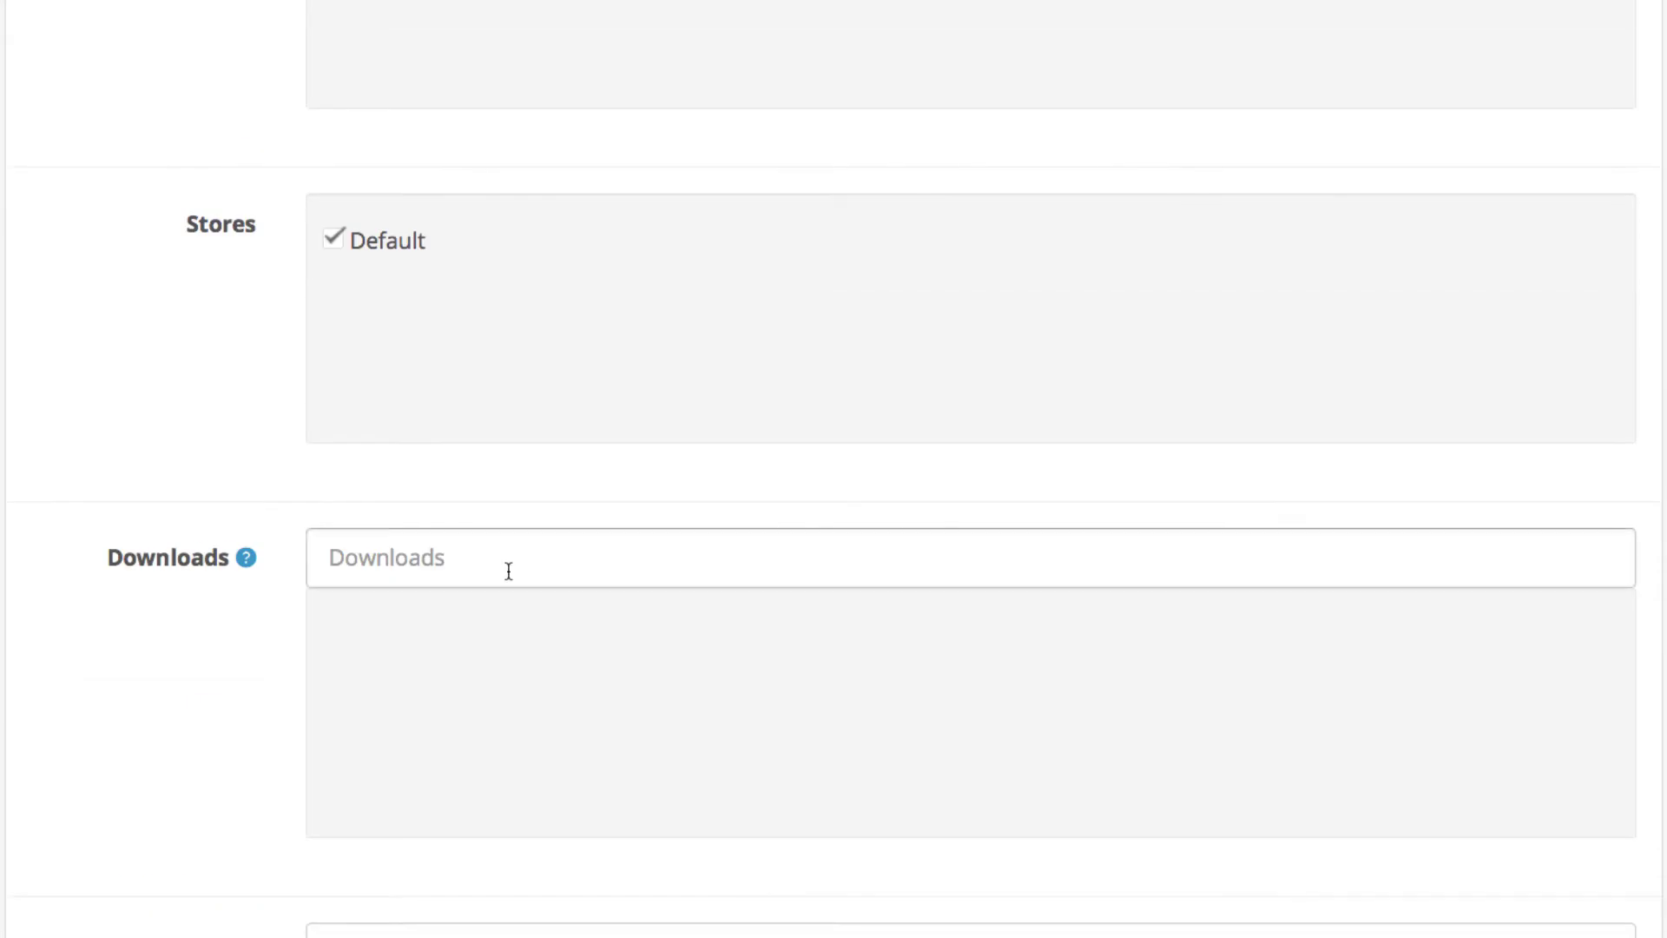
pyautogui.click(439, 620)
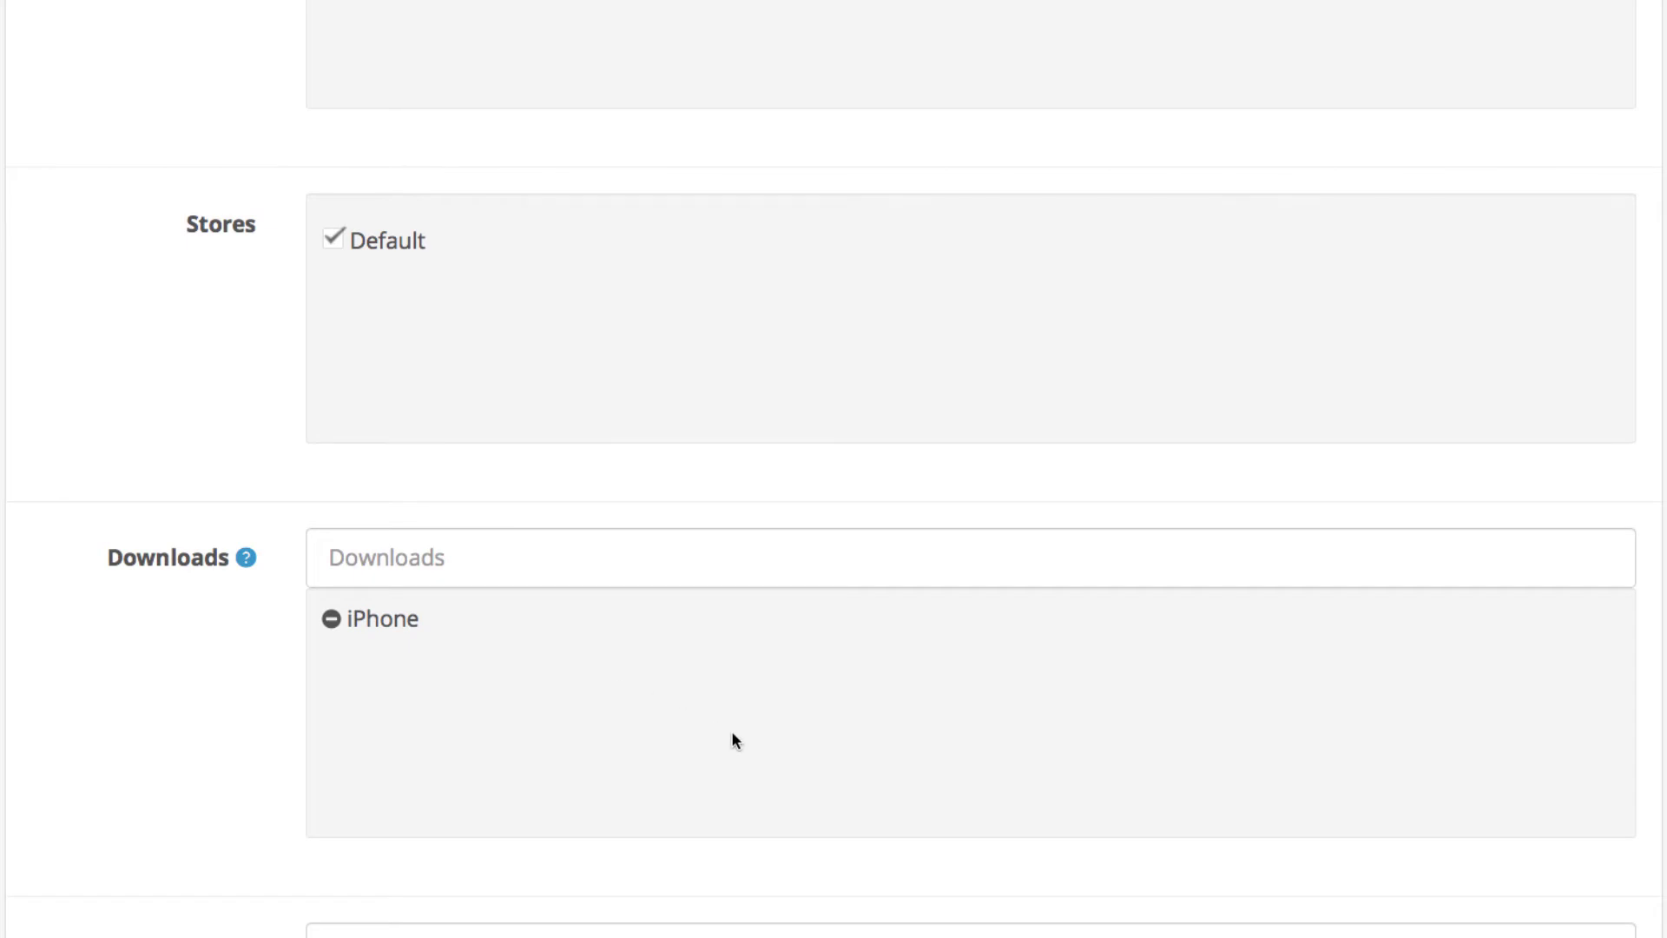
pyautogui.scroll(5, 732, 734)
pyautogui.scroll(4, 739, 748)
pyautogui.scroll(2, 739, 747)
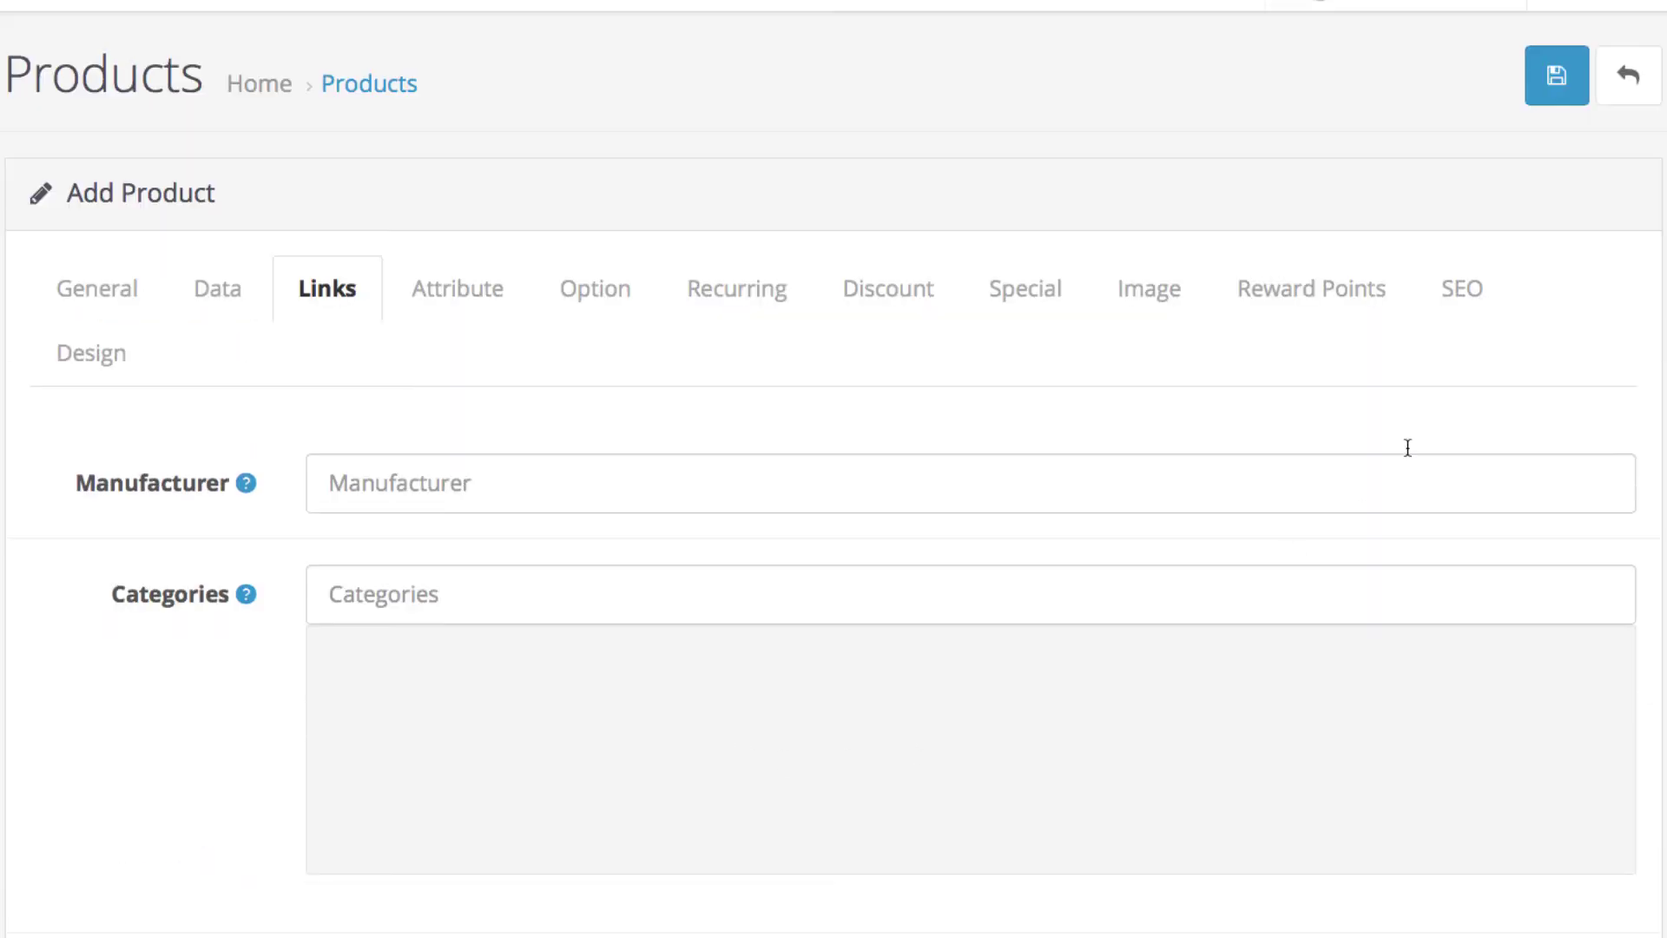
# - Save Test Downloadable Product and find it in the Products list
pyautogui.click(1556, 100)
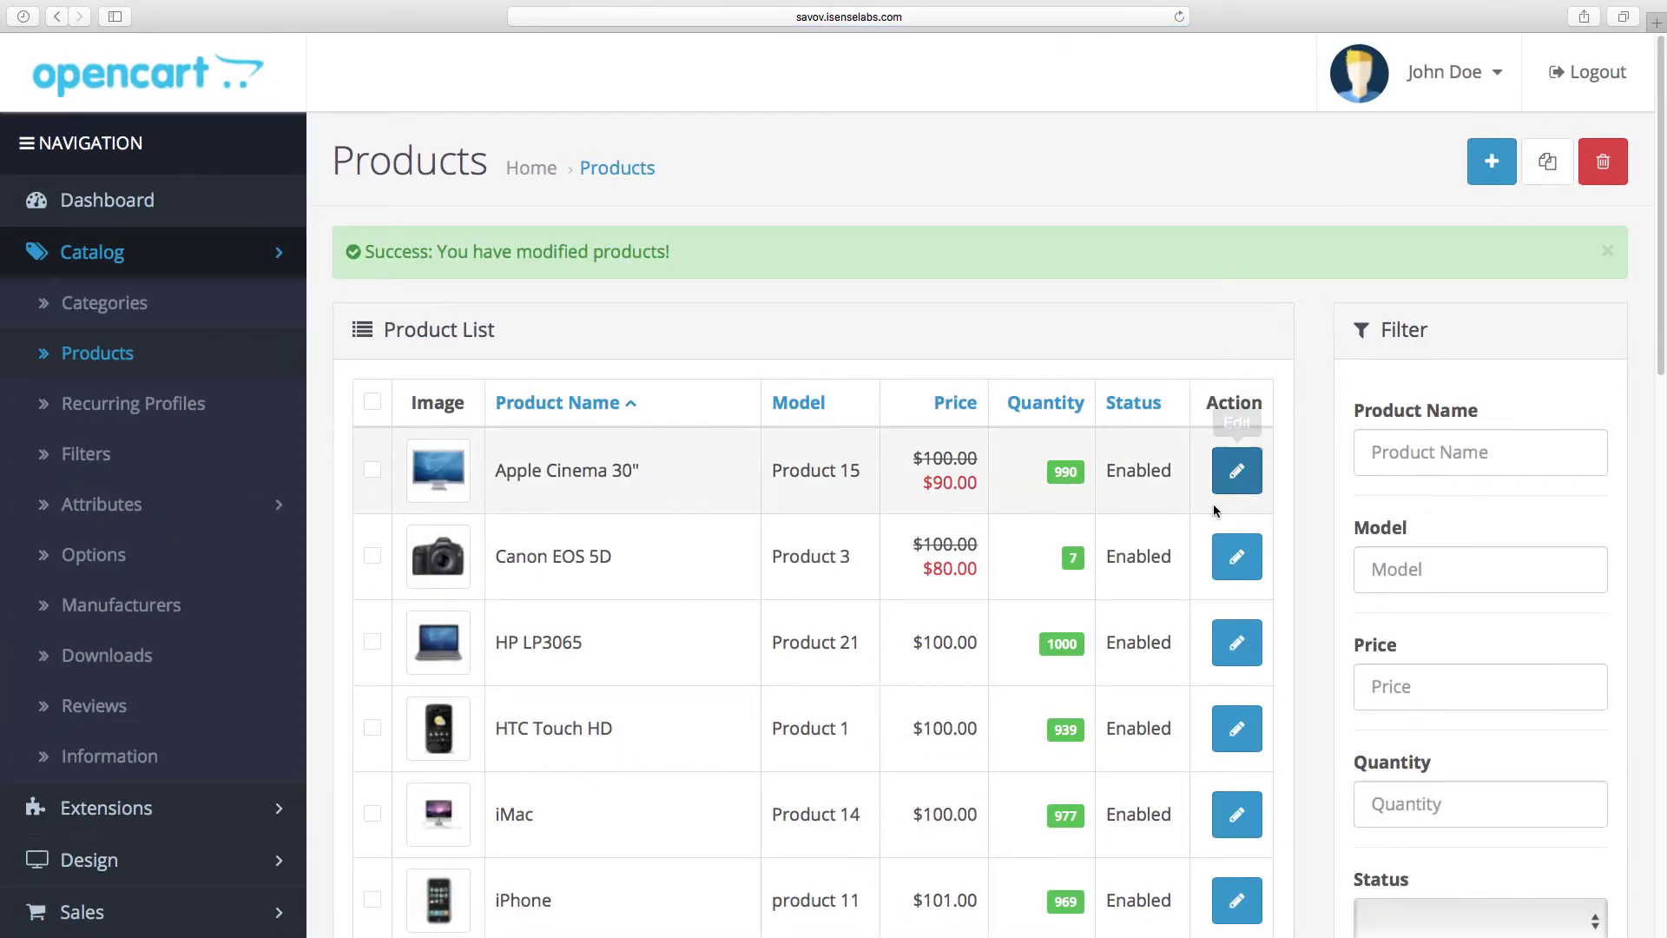
pyautogui.scroll(-5, 1065, 654)
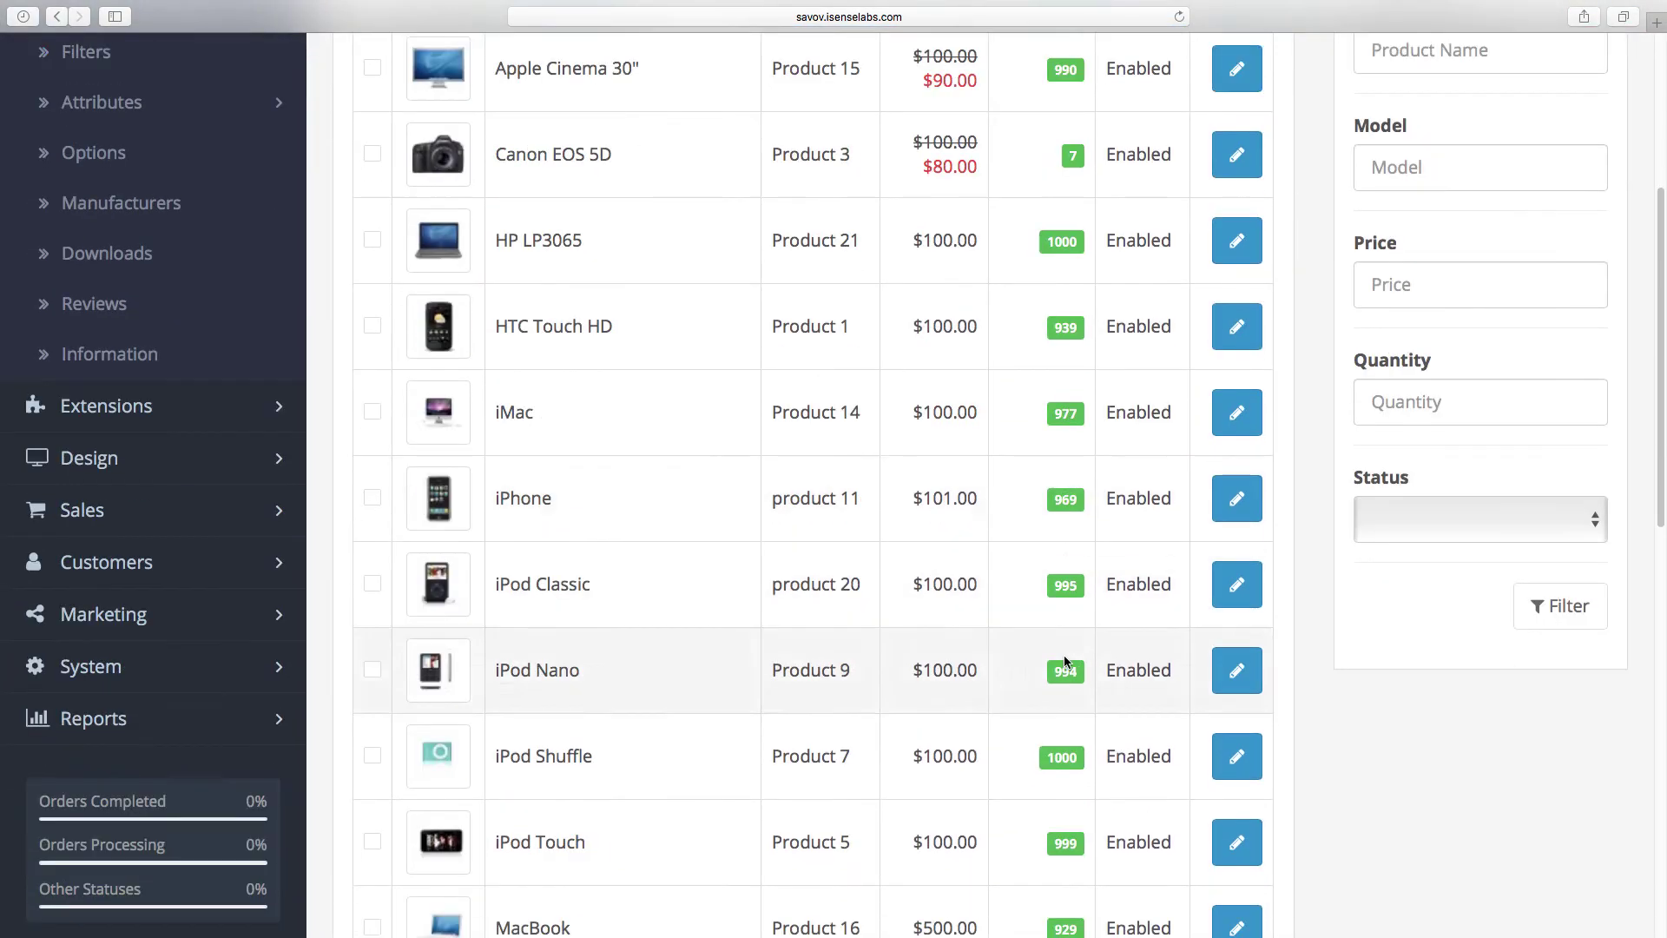
pyautogui.scroll(-2, 1065, 660)
pyautogui.scroll(-5, 1066, 660)
pyautogui.scroll(-1, 1065, 660)
pyautogui.scroll(-2, 1065, 660)
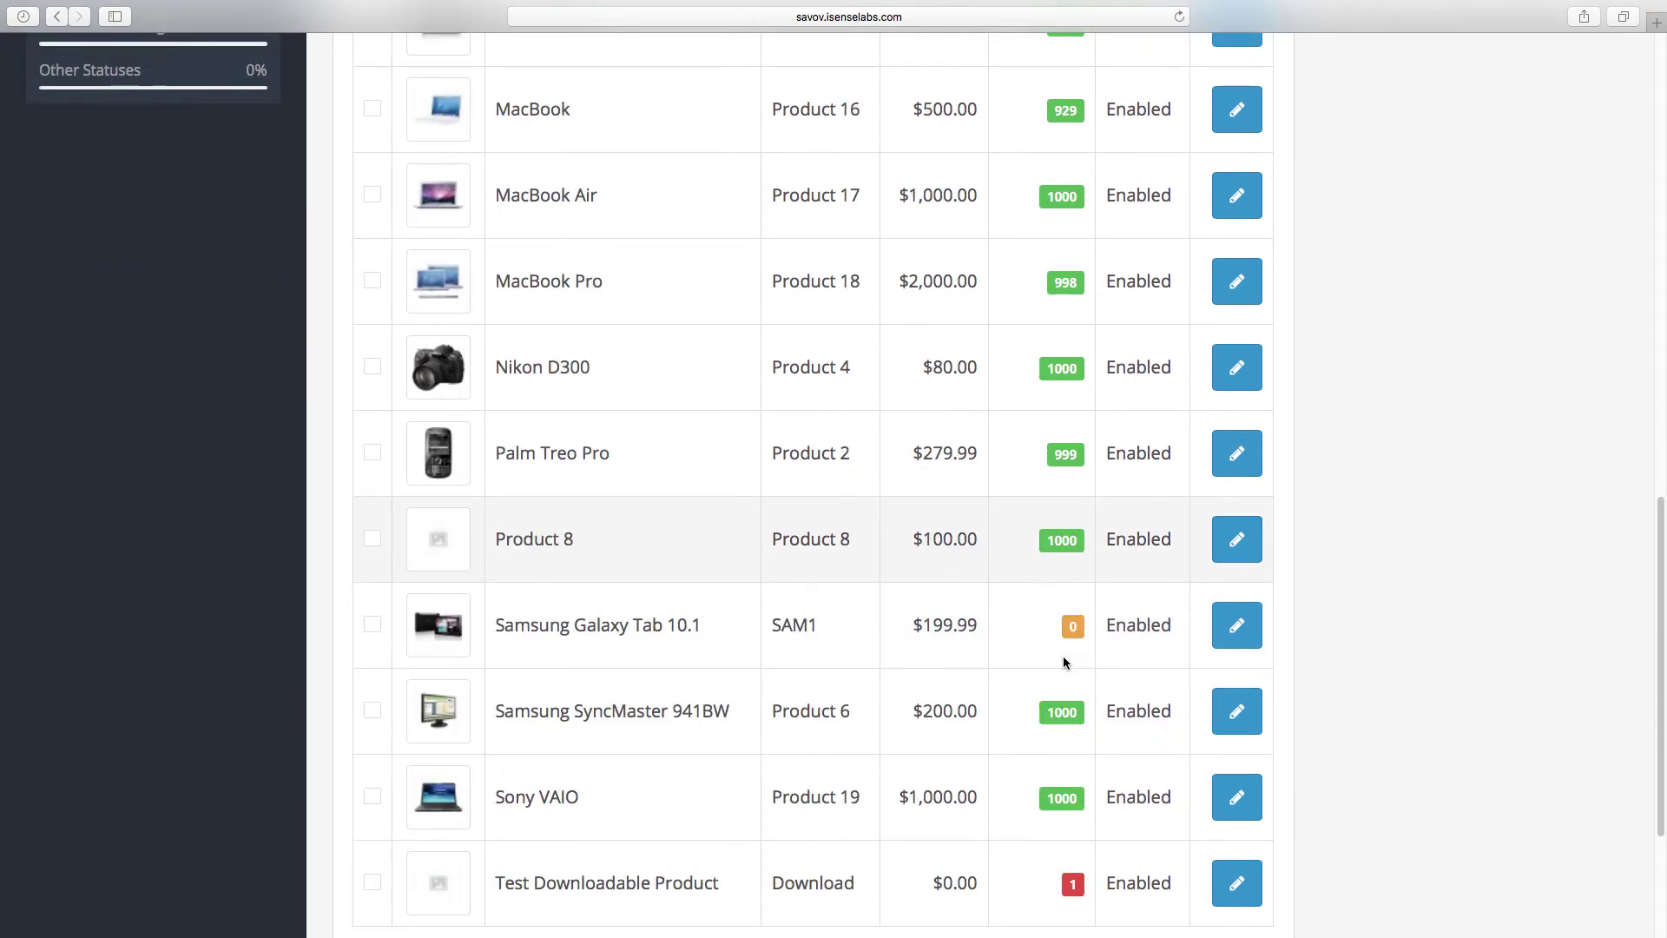
pyautogui.scroll(-2, 1063, 660)
pyautogui.scroll(-1, 1063, 659)
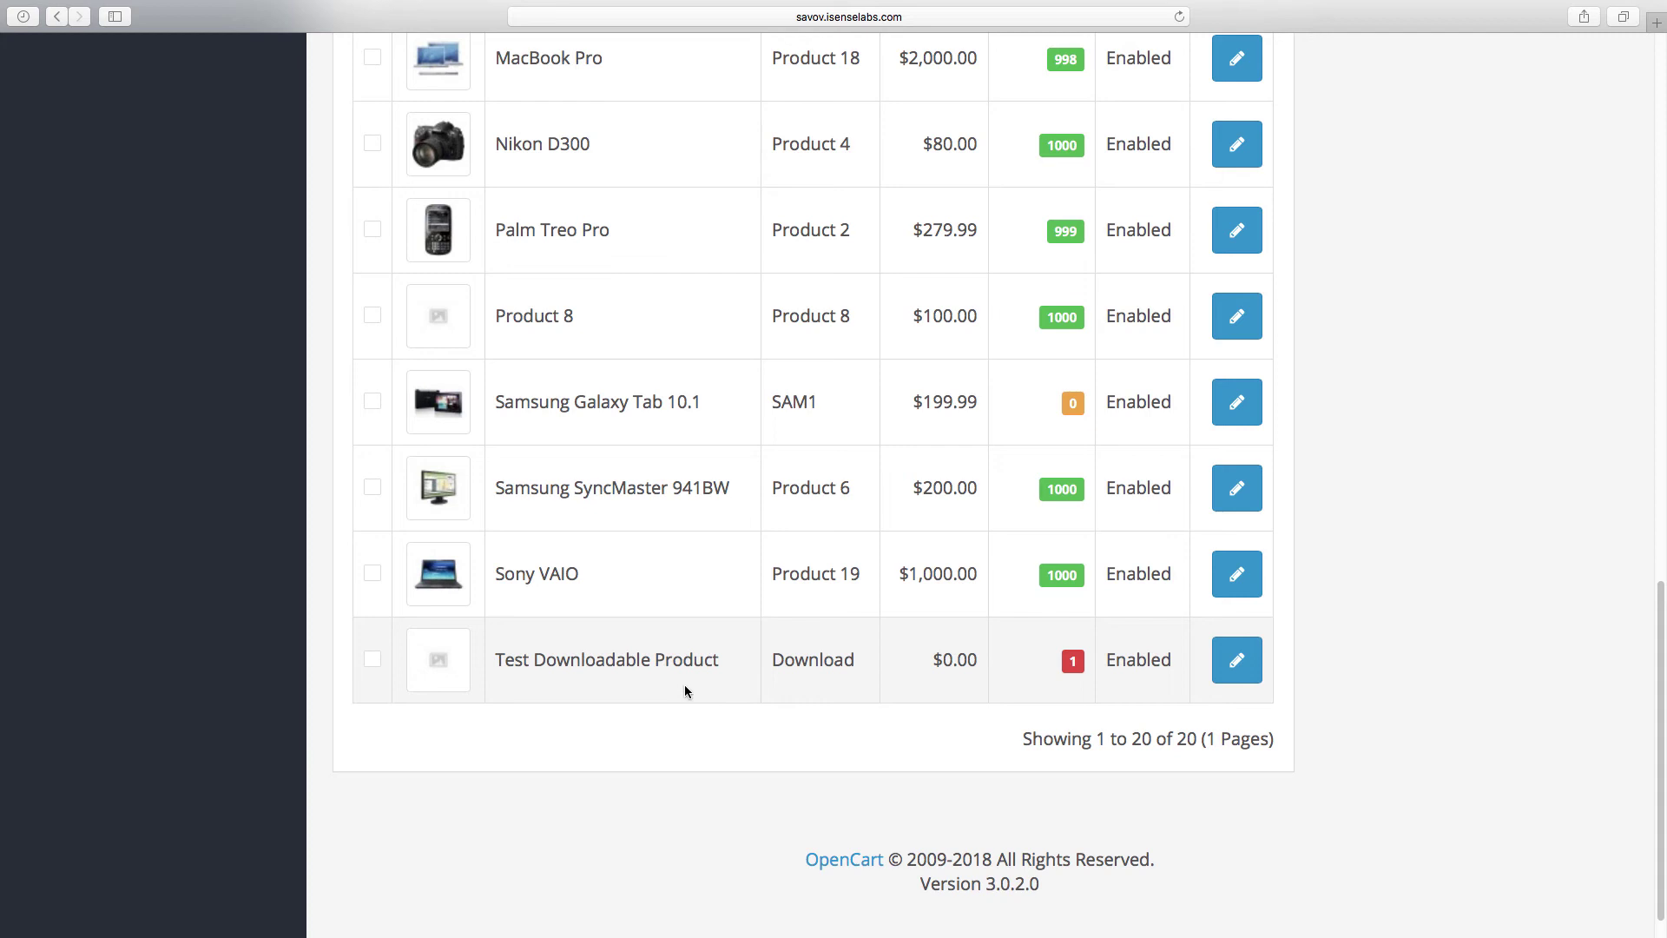
pyautogui.scroll(5, 684, 691)
pyautogui.scroll(10, 685, 691)
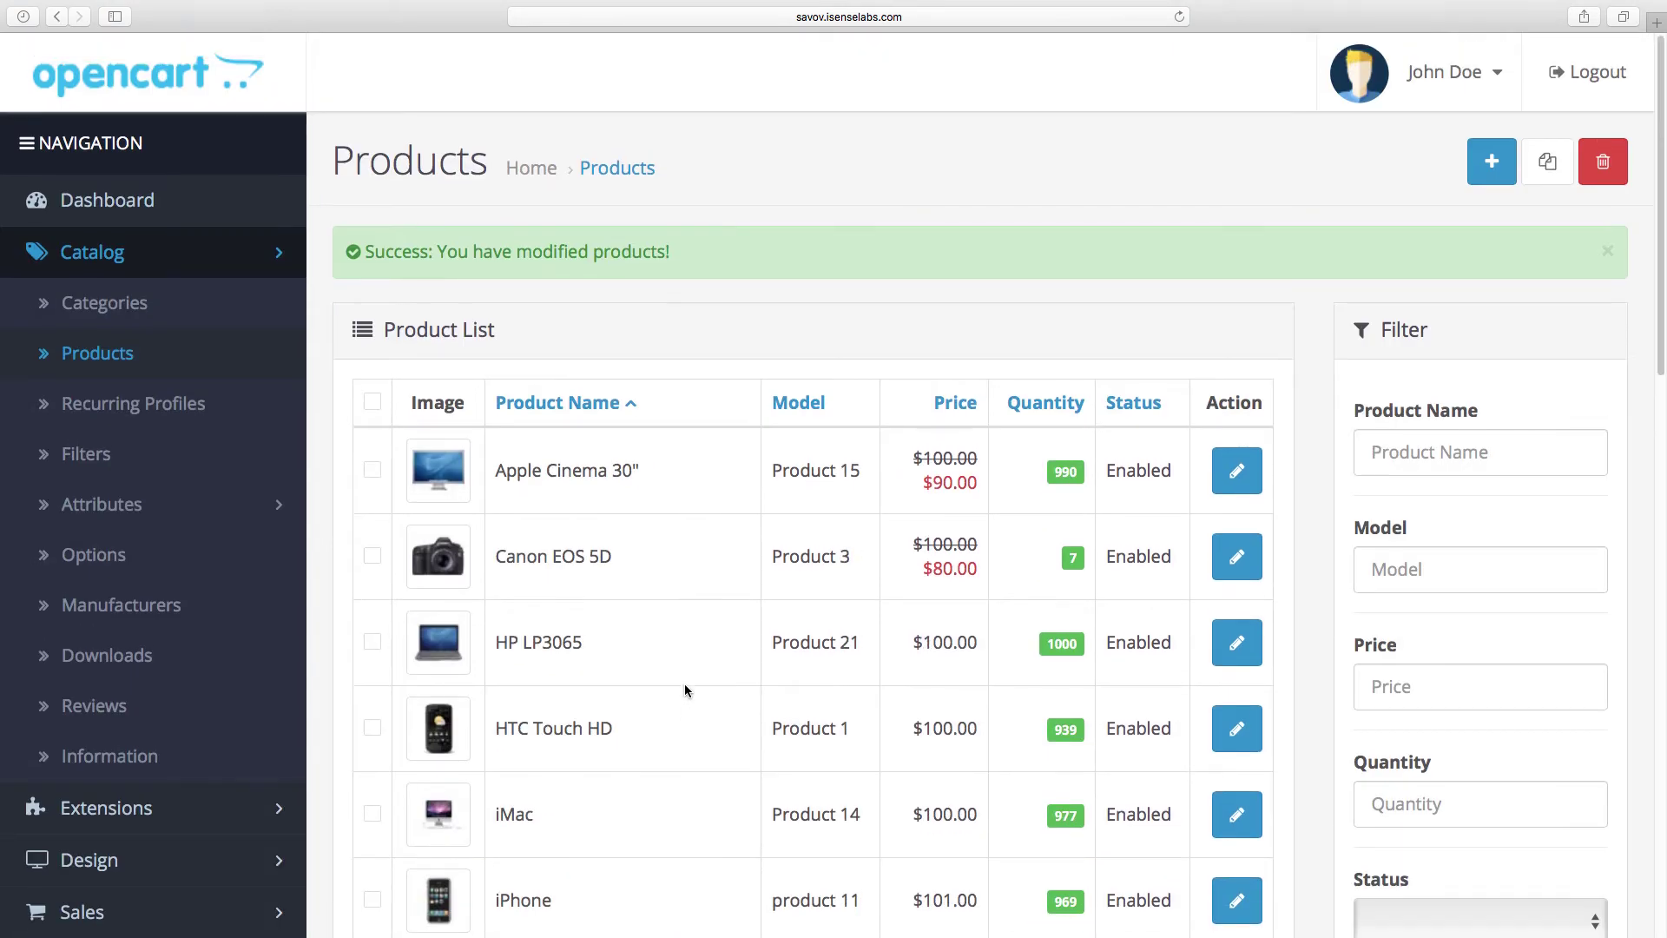
pyautogui.click(1444, 72)
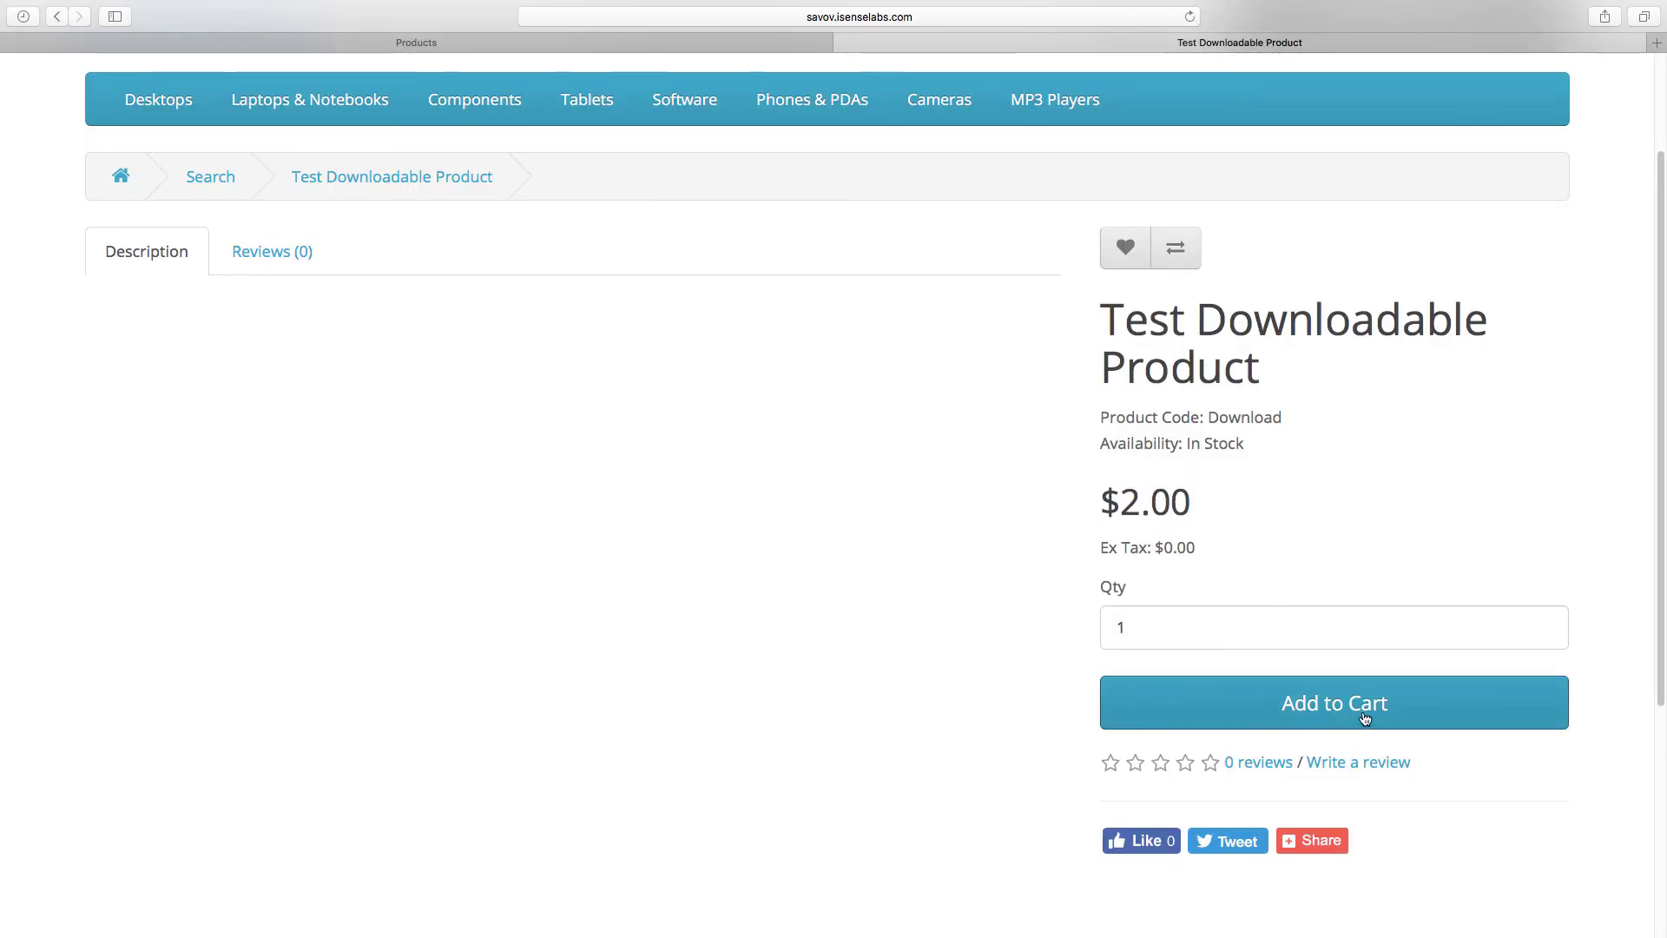
# - In the storefront, add Test Downloadable Product to the cart and confirm the order
pyautogui.click(1363, 713)
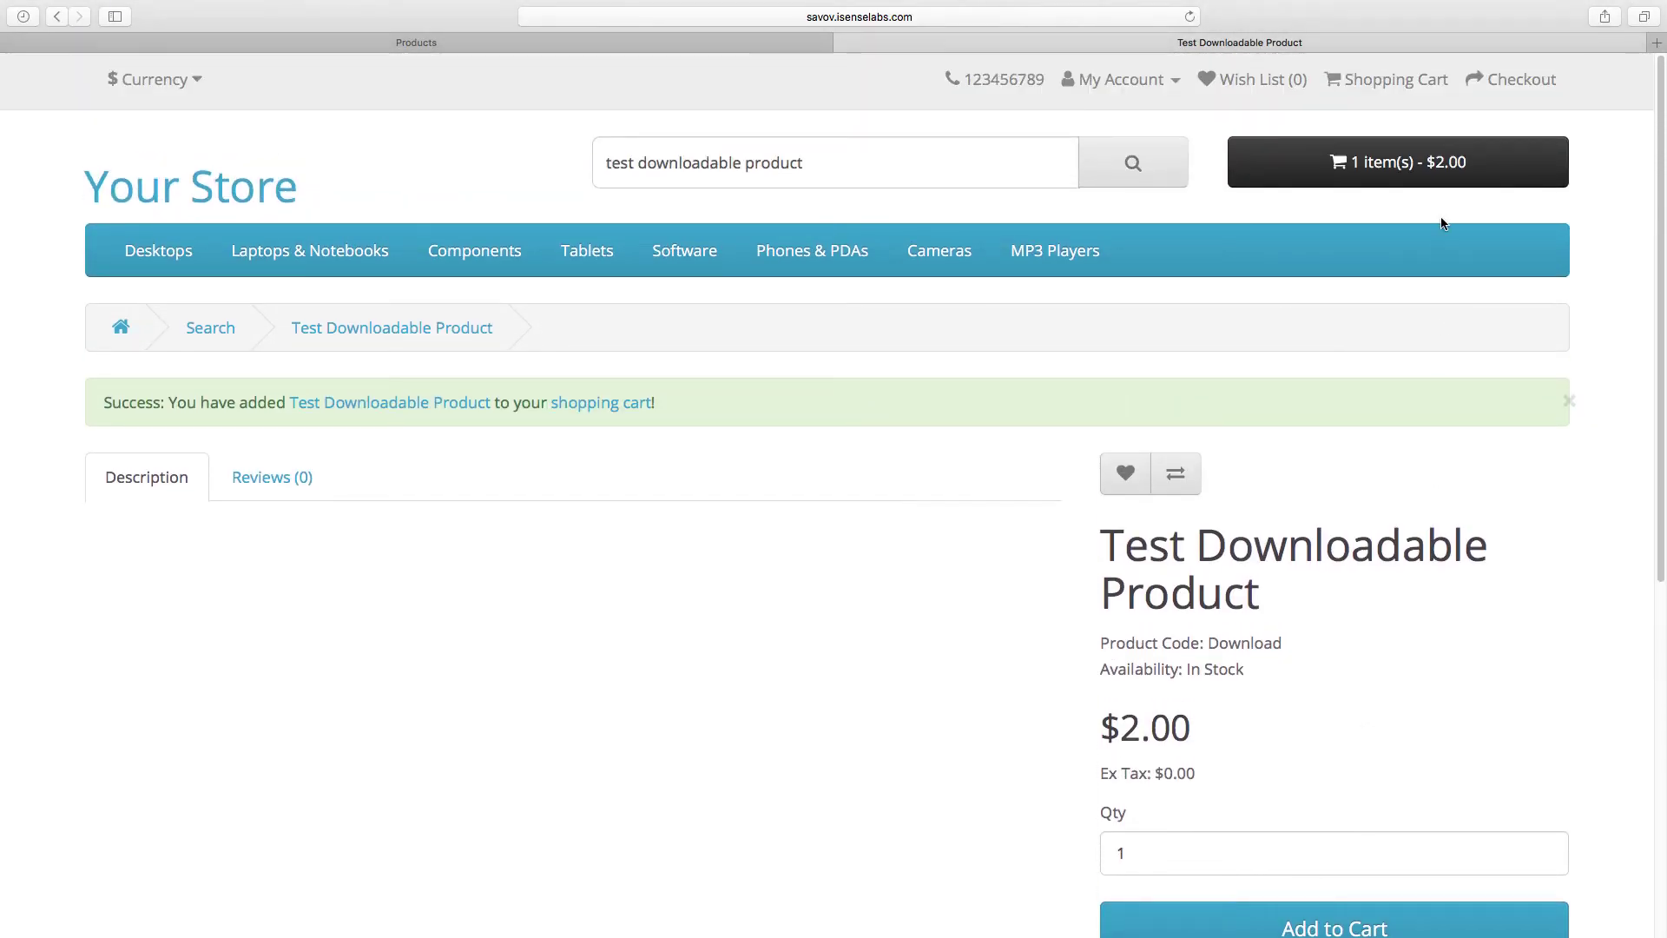
pyautogui.click(1433, 161)
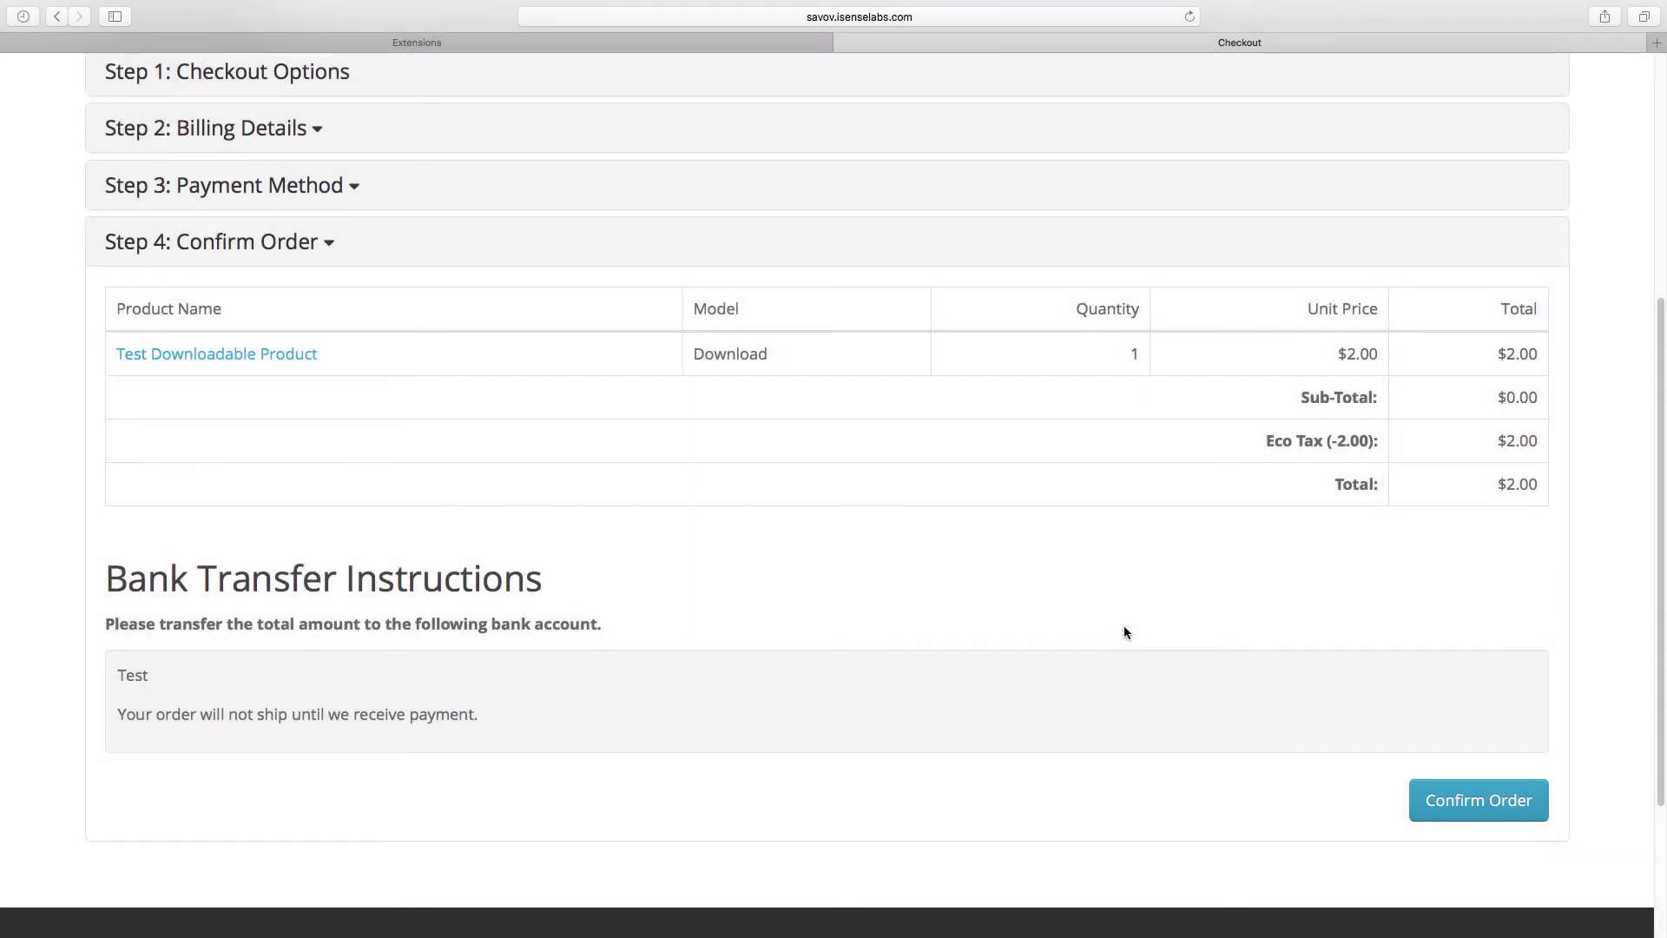
pyautogui.click(1496, 817)
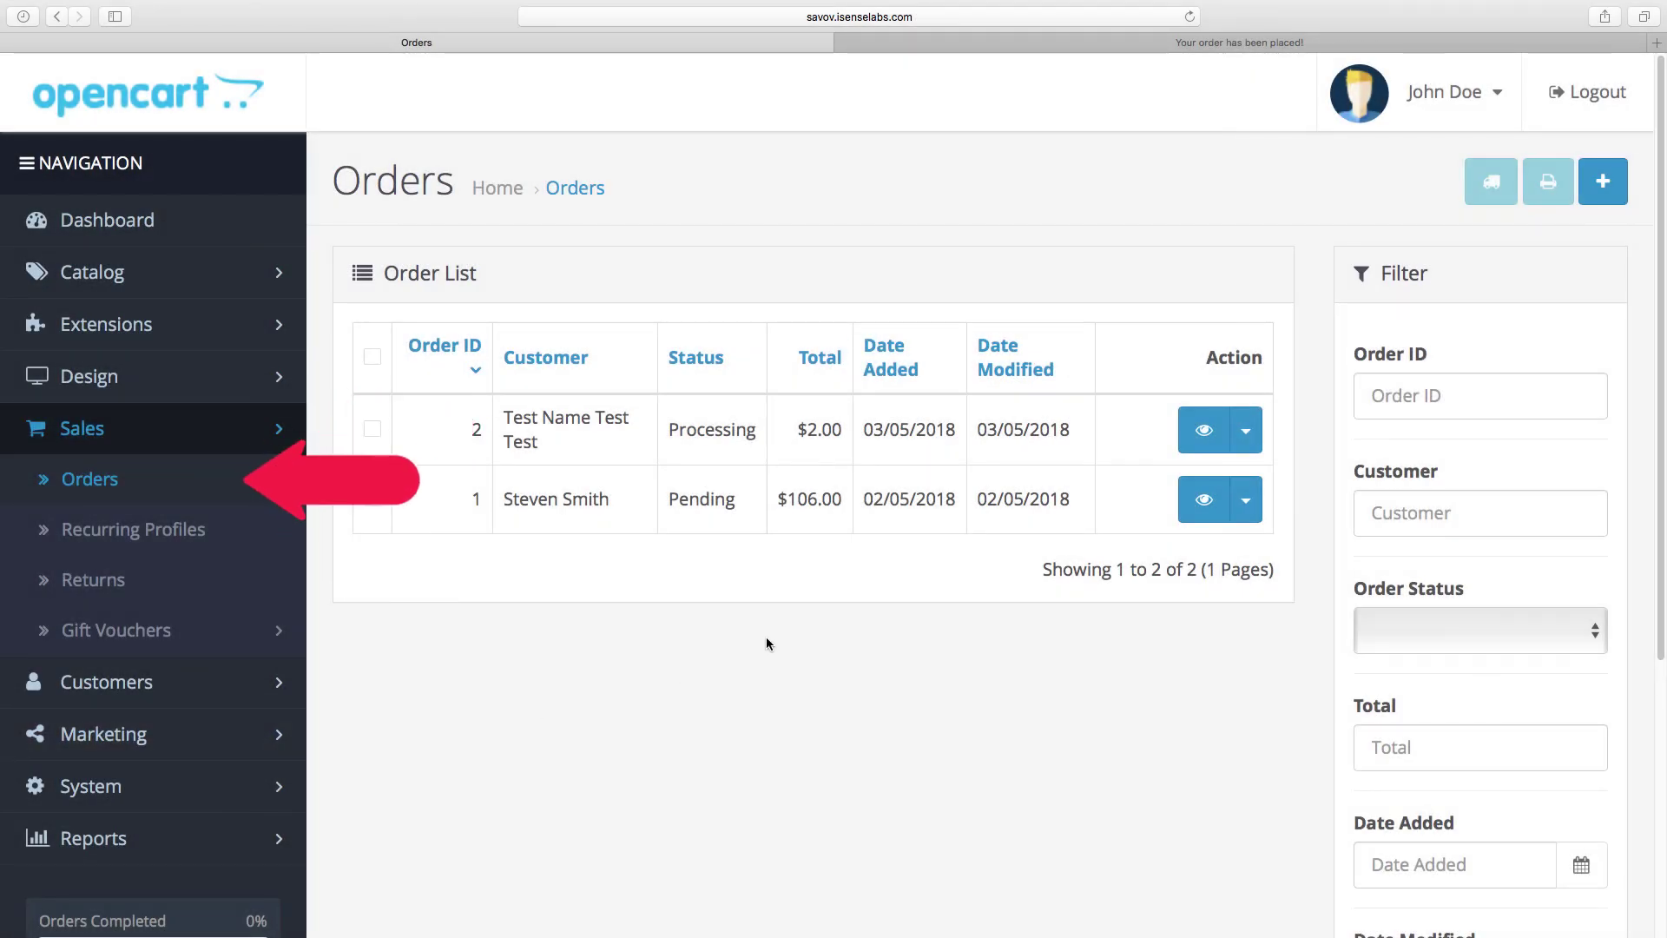
# - Open order #2 and add a Complete status to its order history
pyautogui.click(1202, 430)
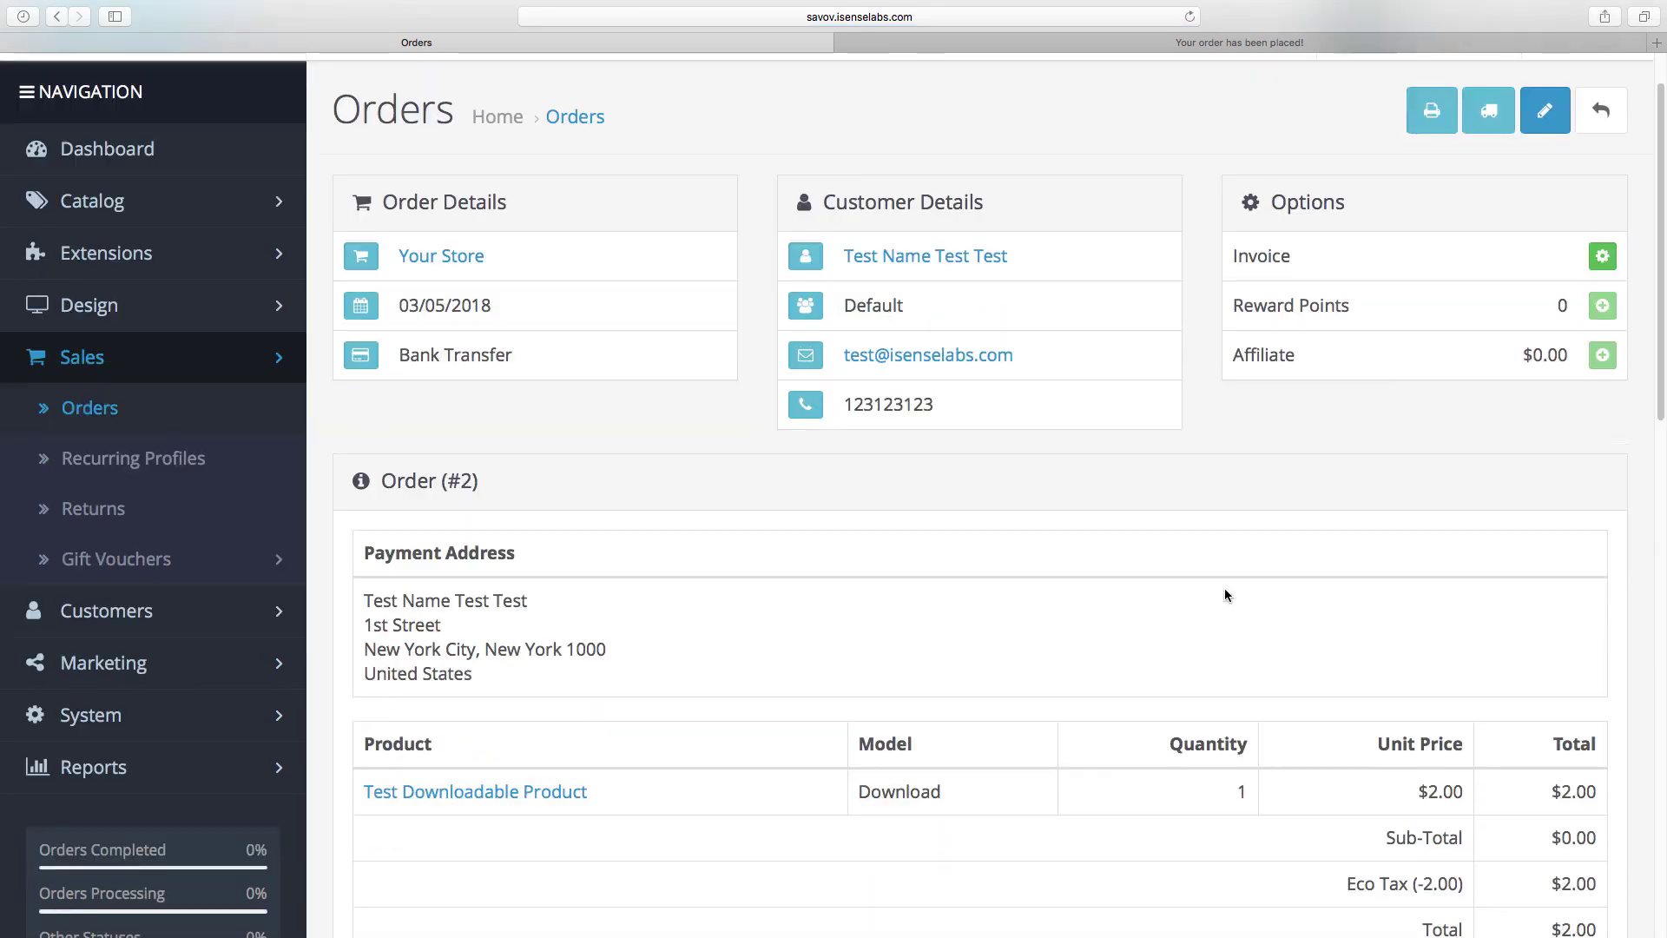
pyautogui.scroll(-5, 1224, 589)
pyautogui.scroll(-10, 1224, 589)
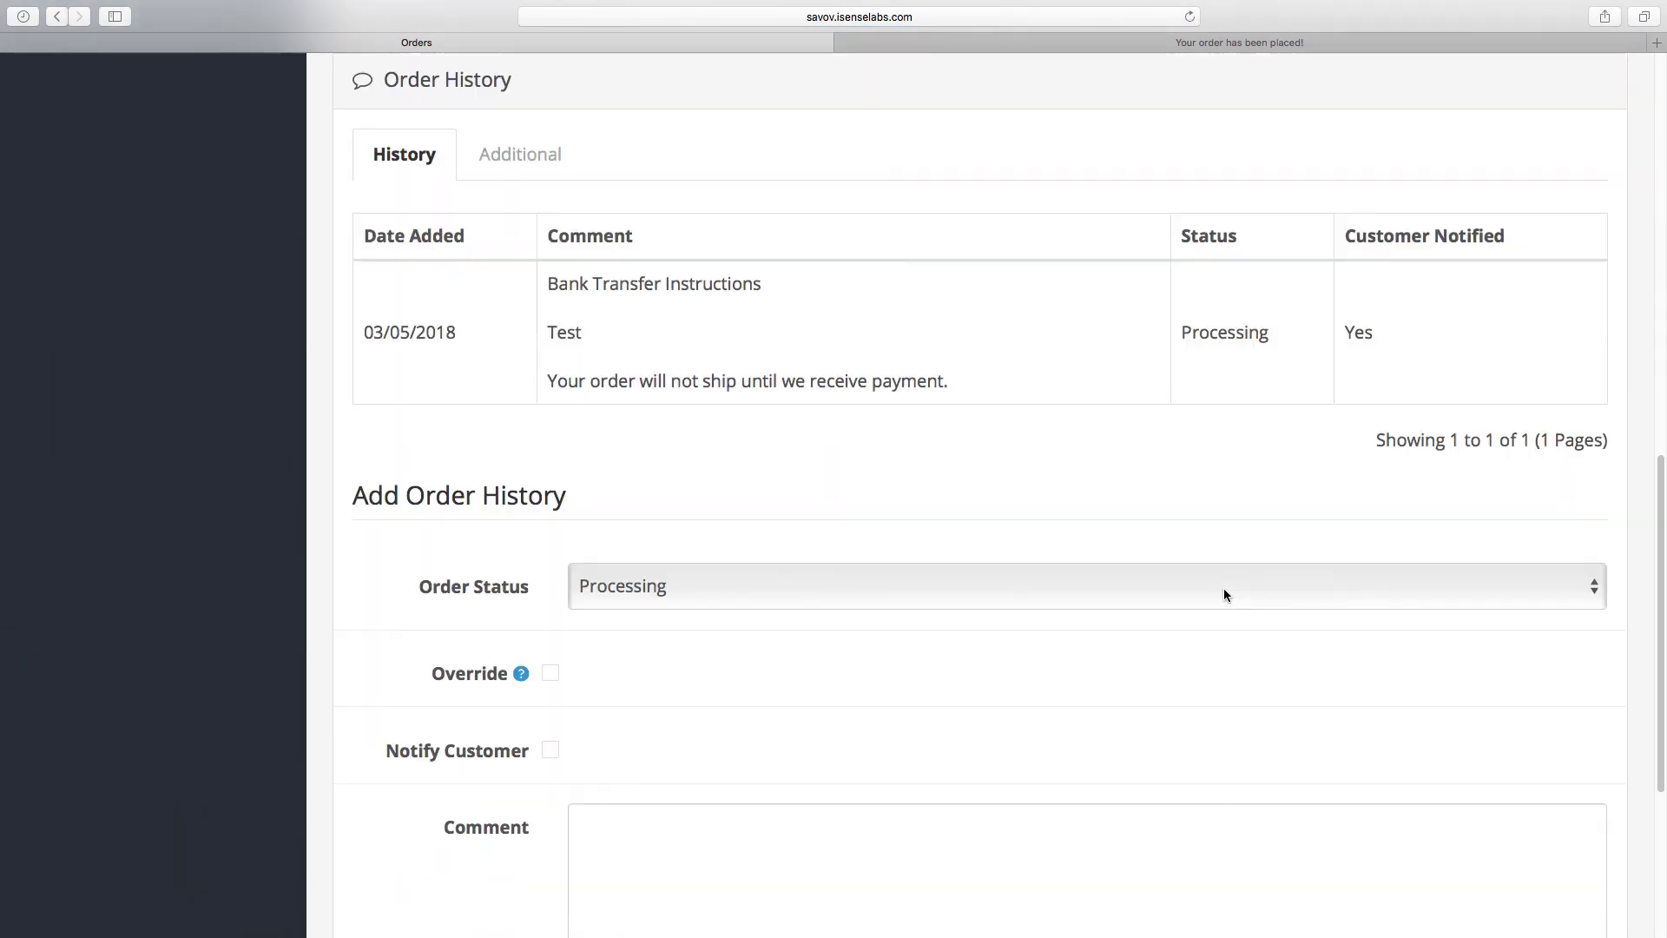
pyautogui.click(680, 591)
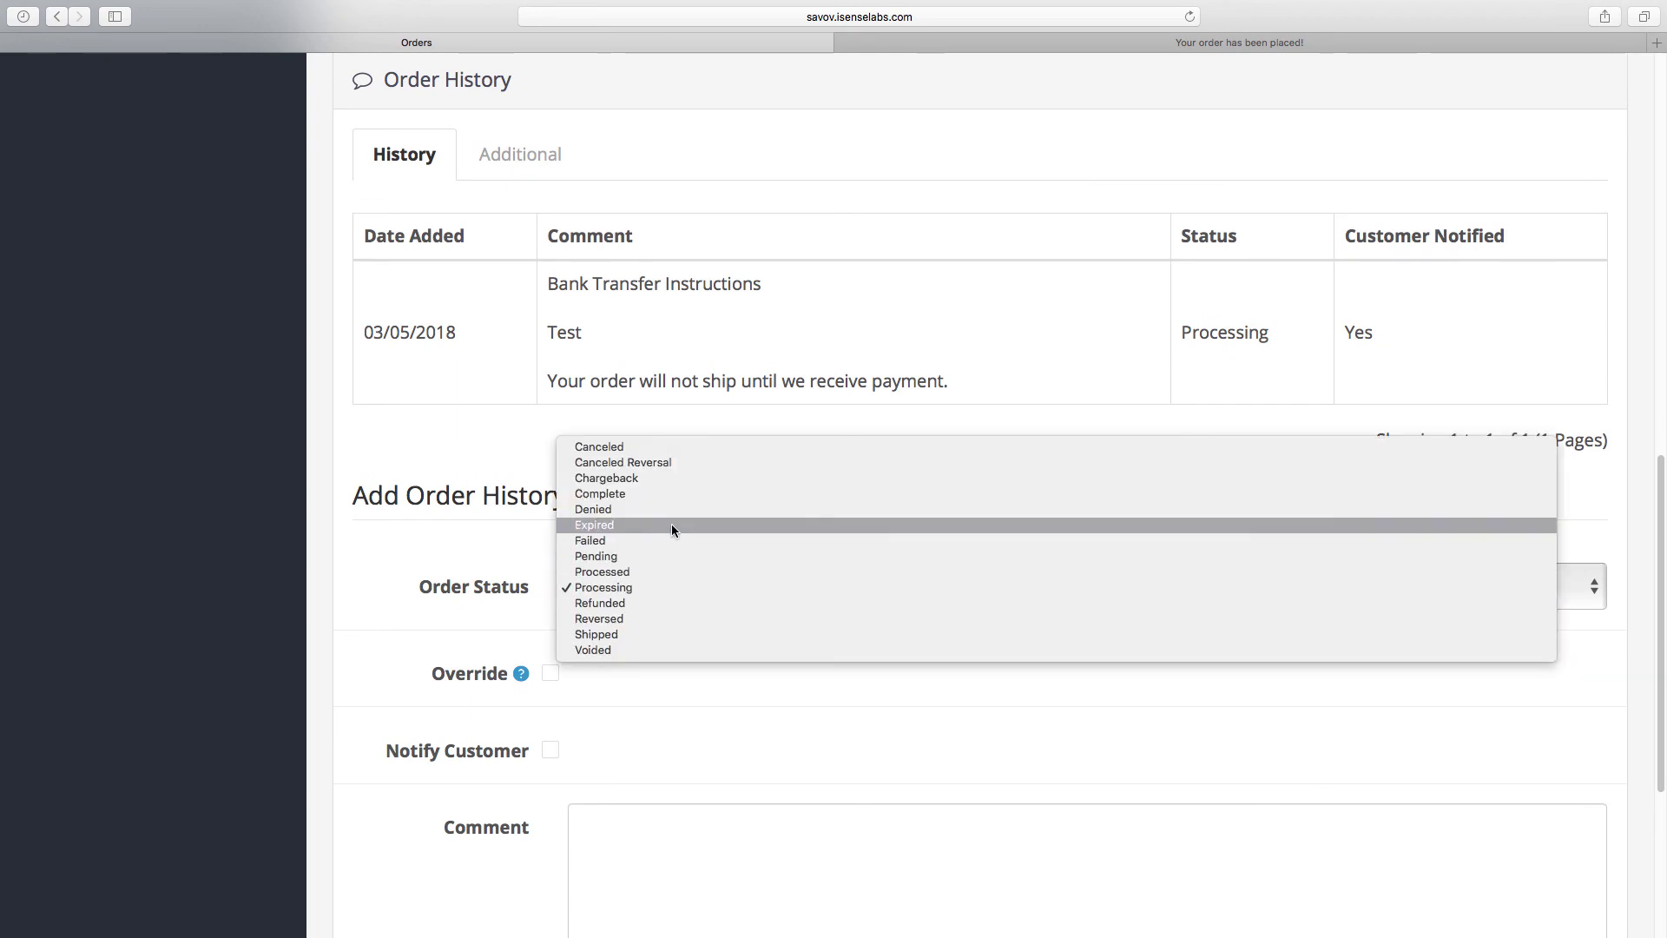
pyautogui.click(671, 496)
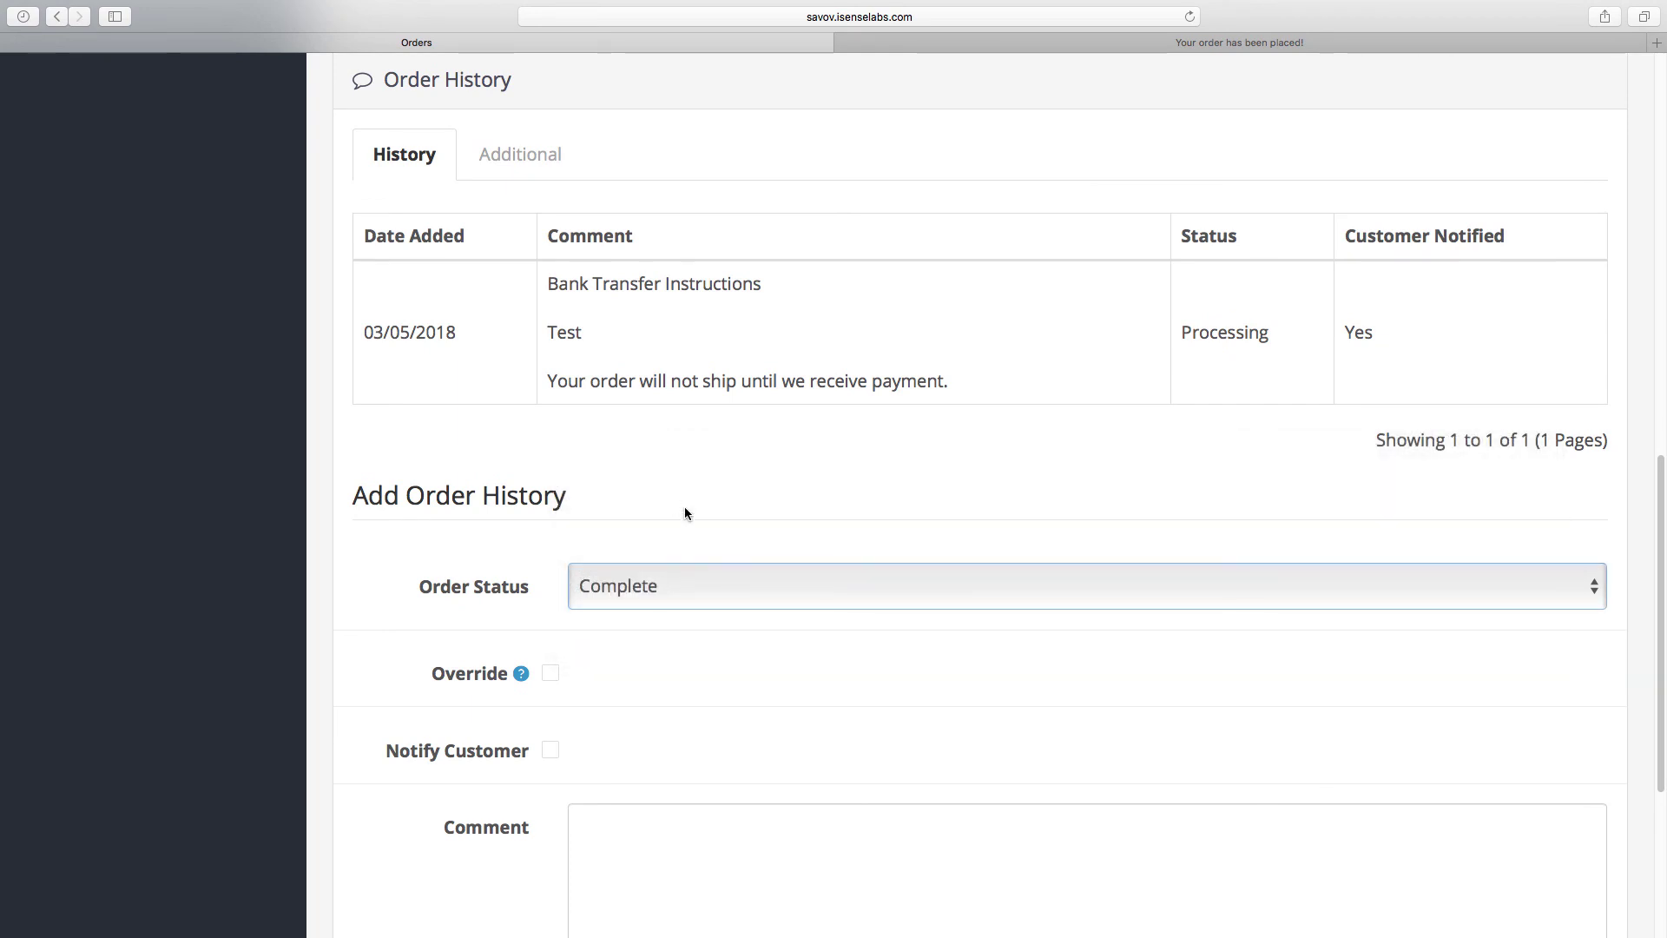
pyautogui.scroll(-4, 684, 512)
pyautogui.scroll(-2, 986, 663)
pyautogui.click(1522, 836)
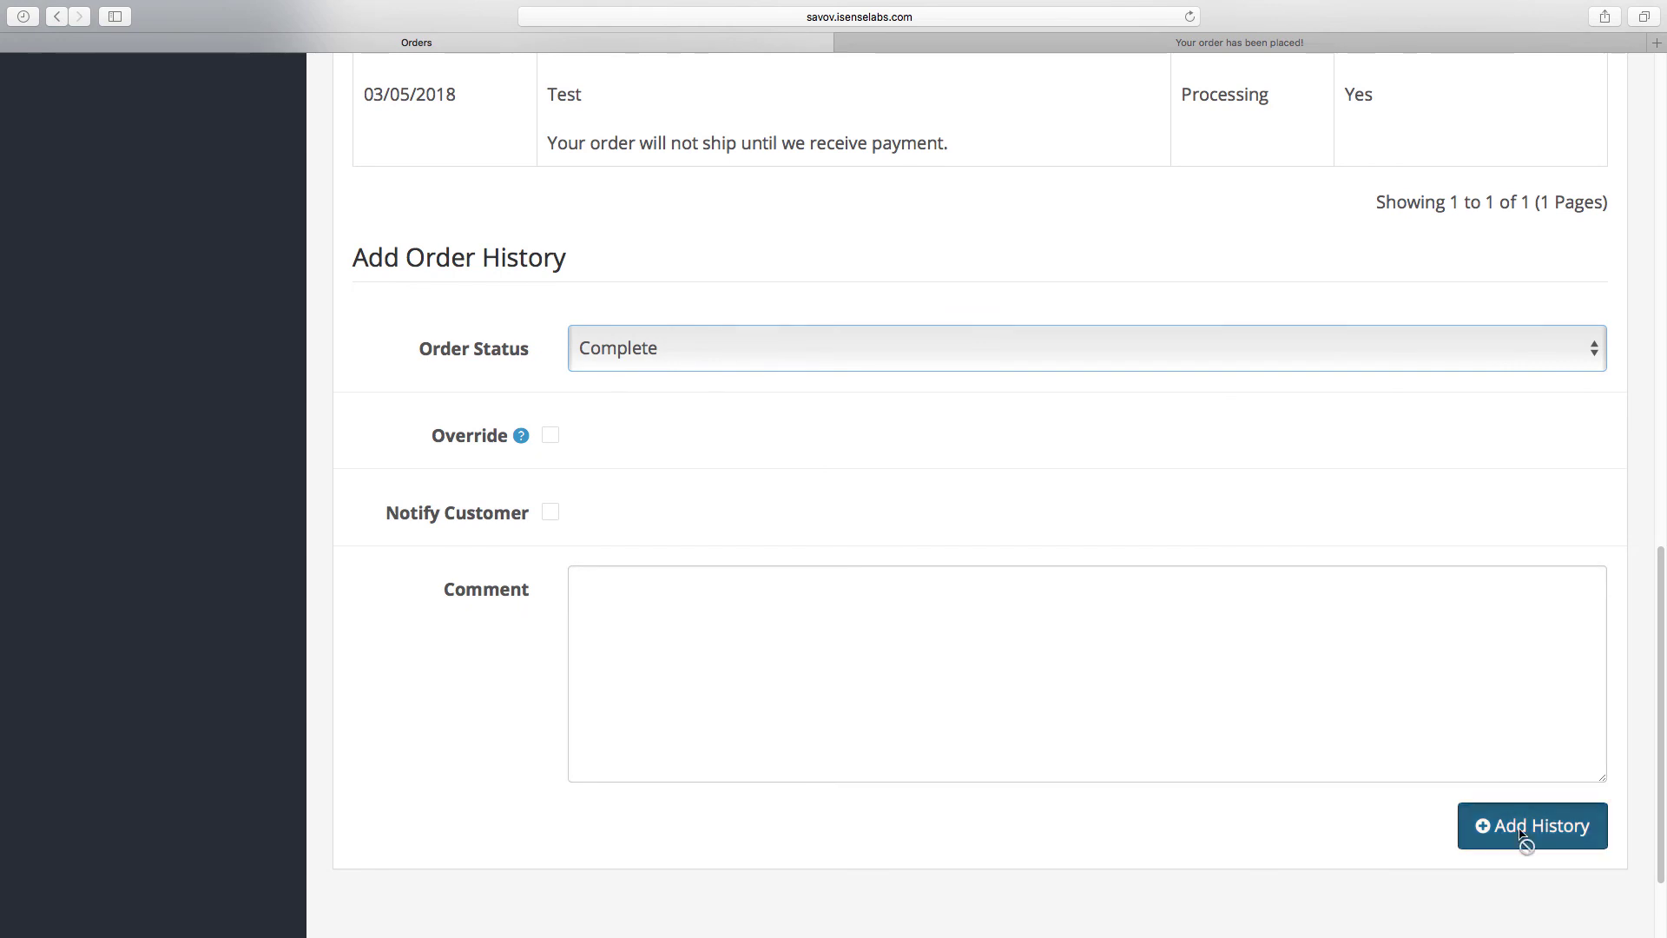
pyautogui.scroll(10, 1066, 684)
pyautogui.scroll(5, 1061, 686)
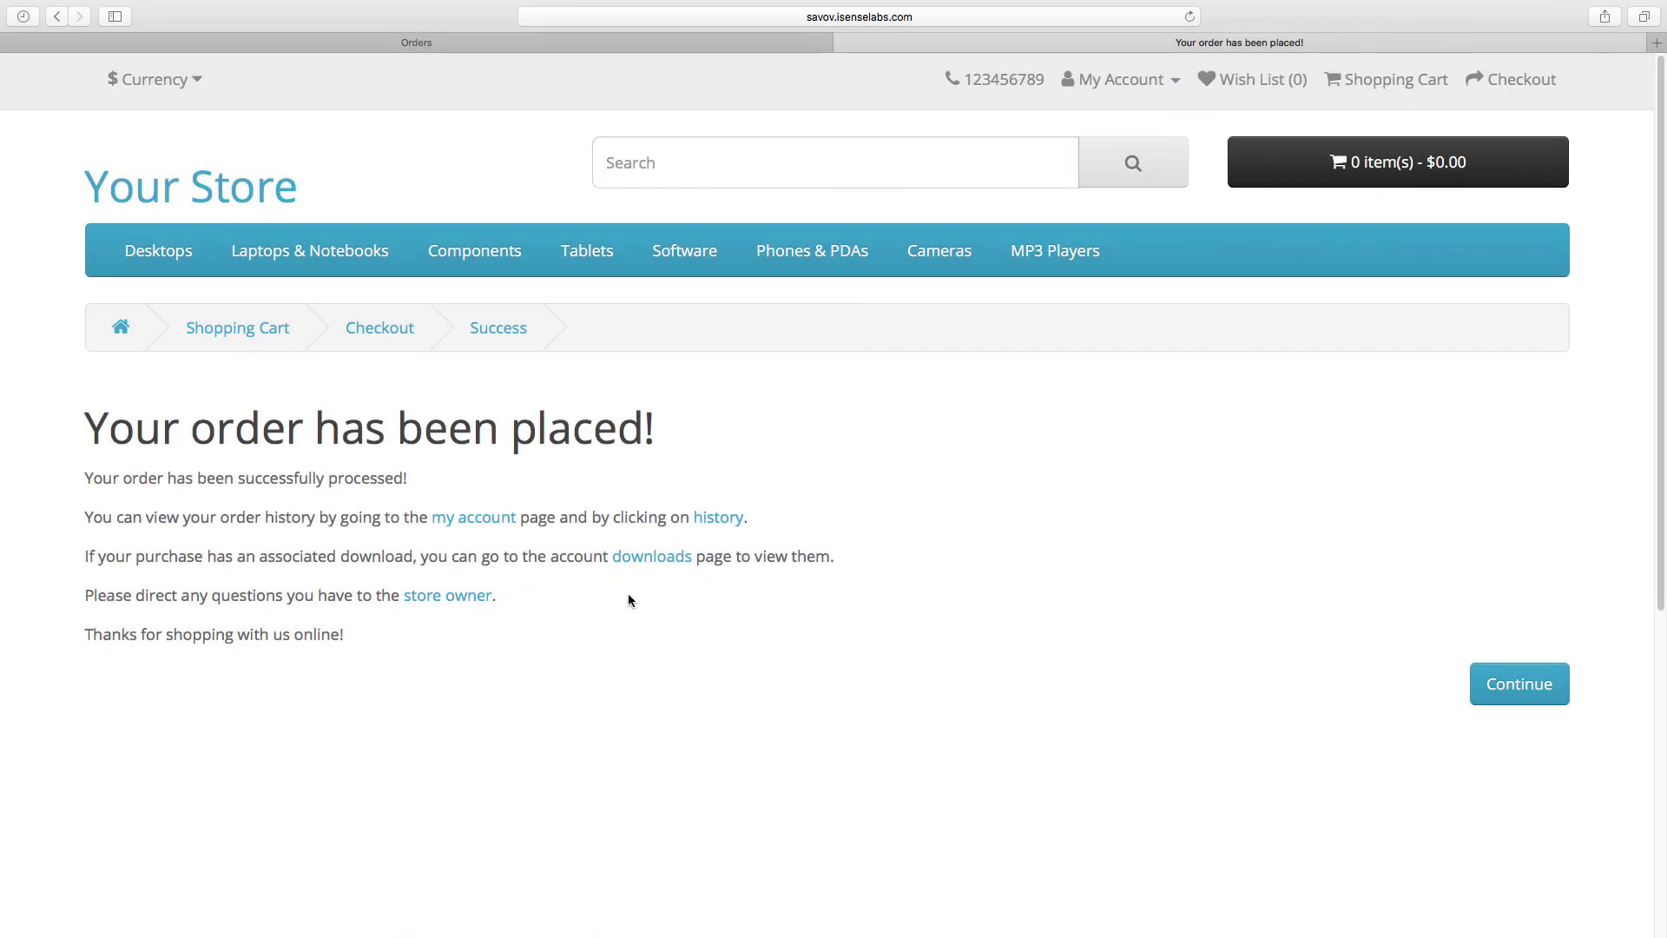
# - From the order success page, go to Downloads and download the iPhone file
pyautogui.click(657, 561)
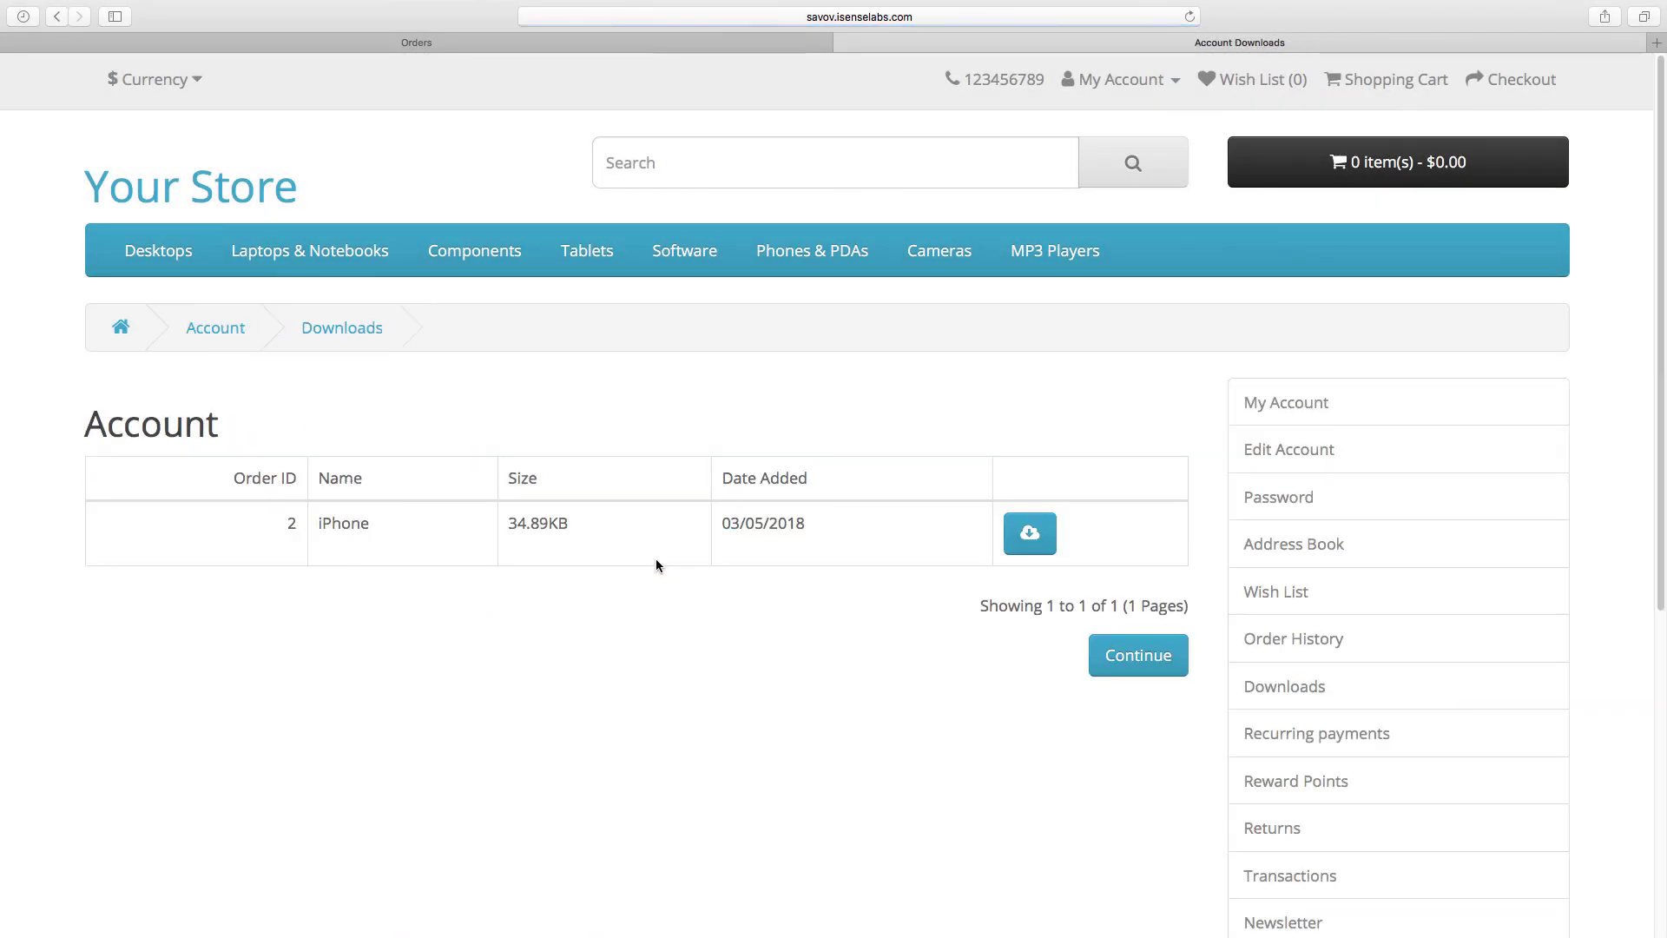
pyautogui.click(1034, 542)
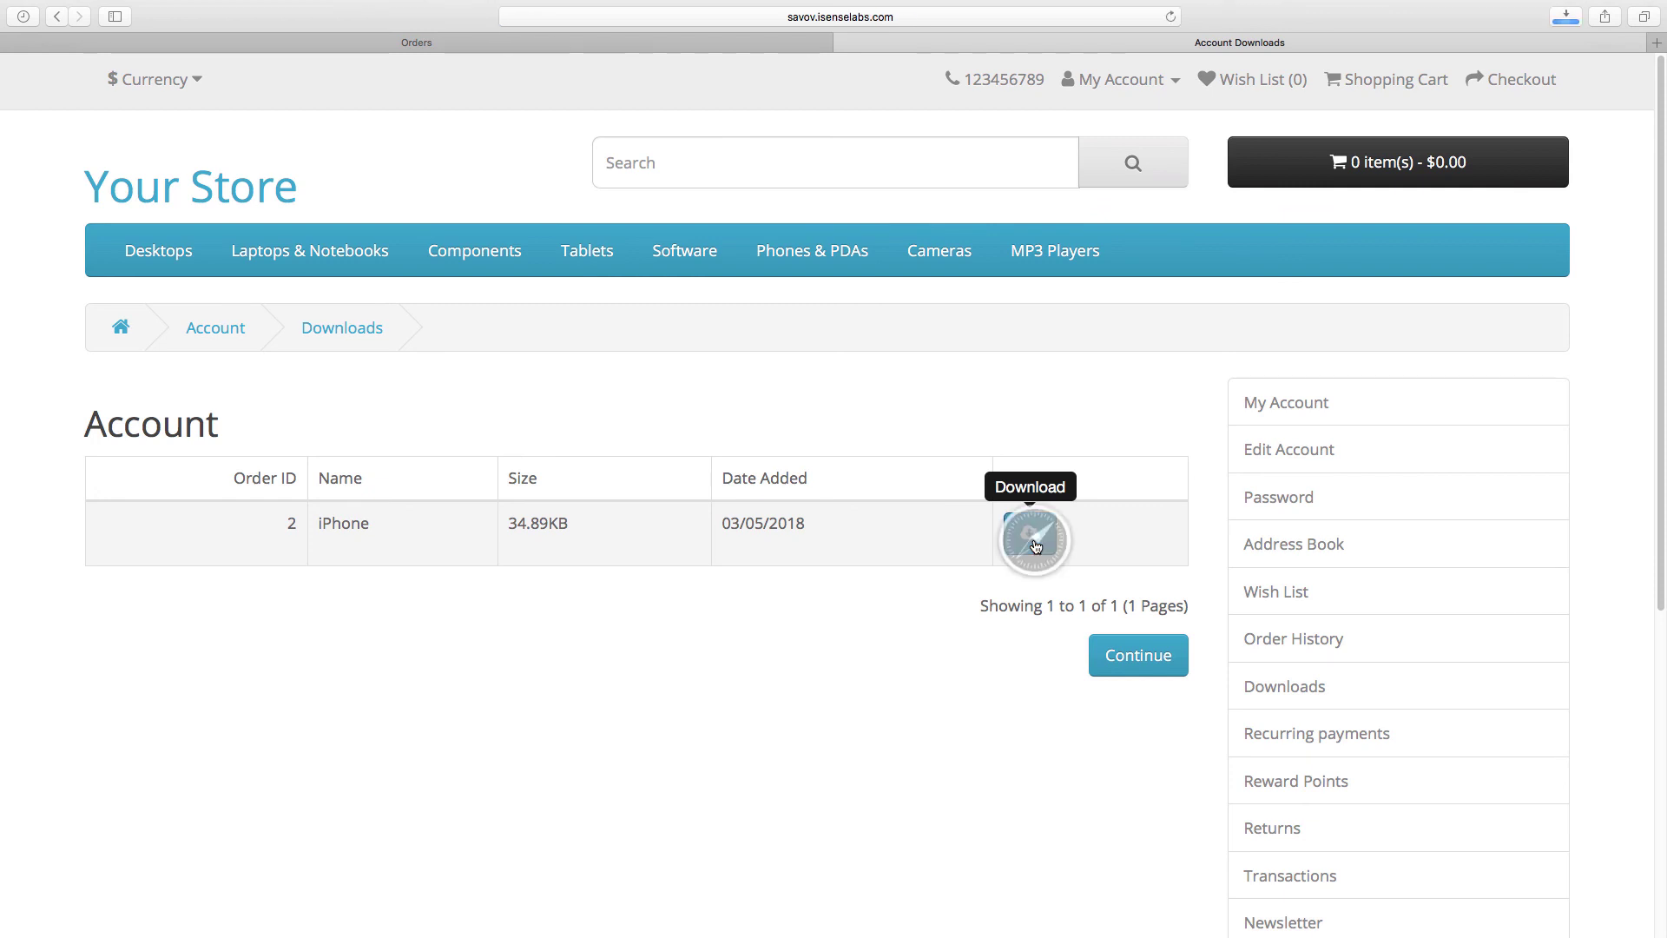